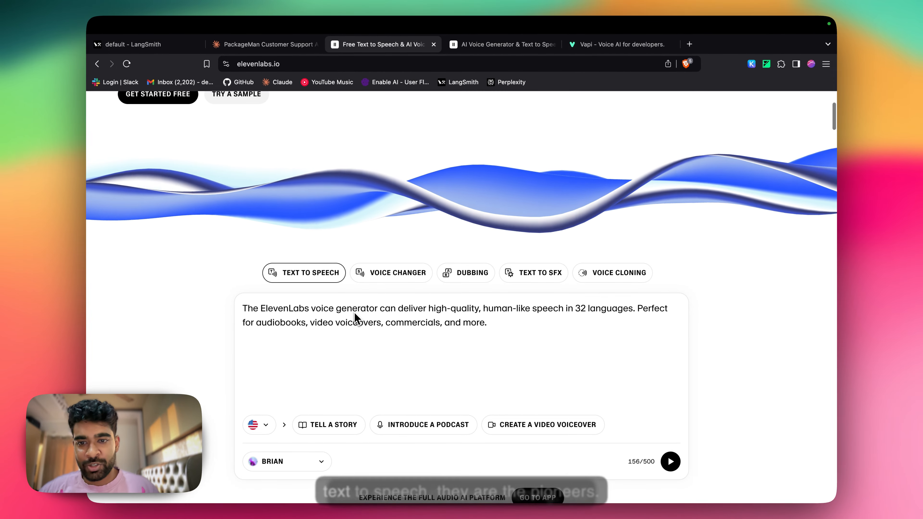
pyautogui.scroll(-3, 356, 318)
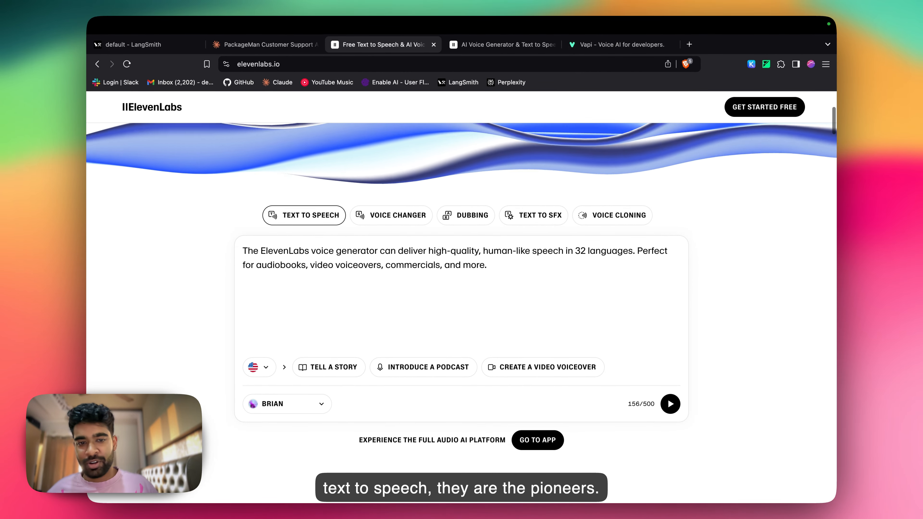
# Step: Look over the ElevenLabs text-to-speech demo and the Vapi homepage
pyautogui.scroll(2, 356, 318)
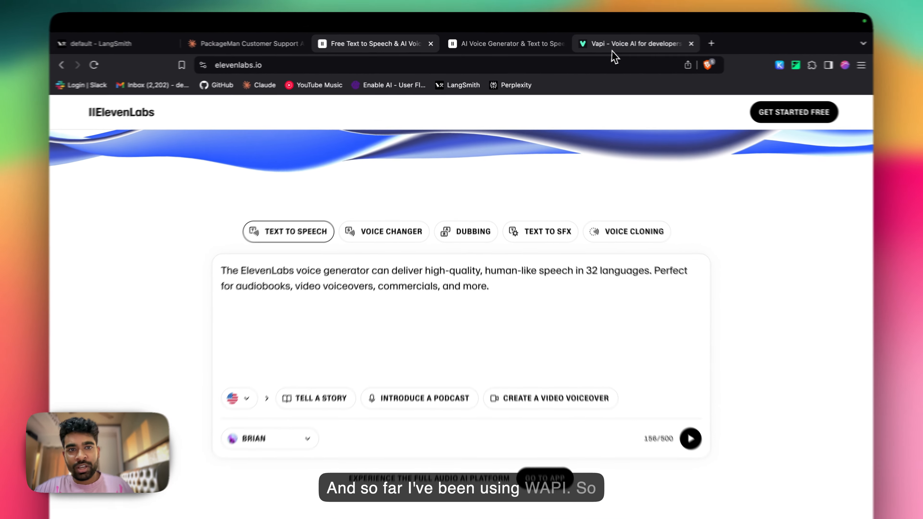
pyautogui.click(597, 45)
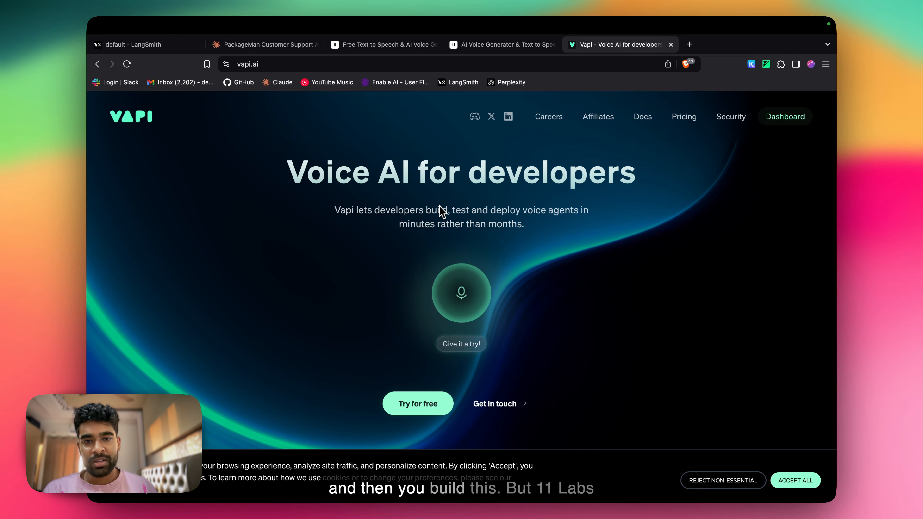
# Step: Return to the ElevenLabs site, enter its app and open the conversational AI agents page
pyautogui.click(392, 44)
pyautogui.scroll(5, 334, 243)
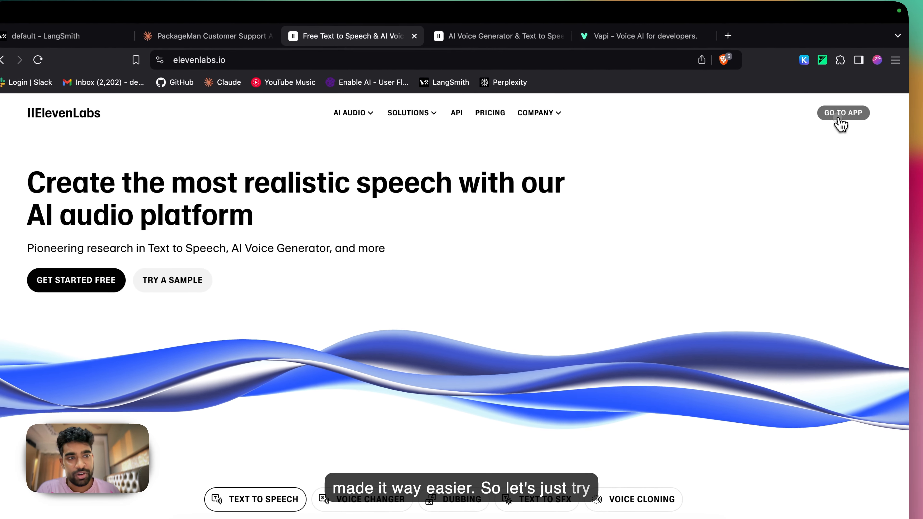
pyautogui.click(855, 127)
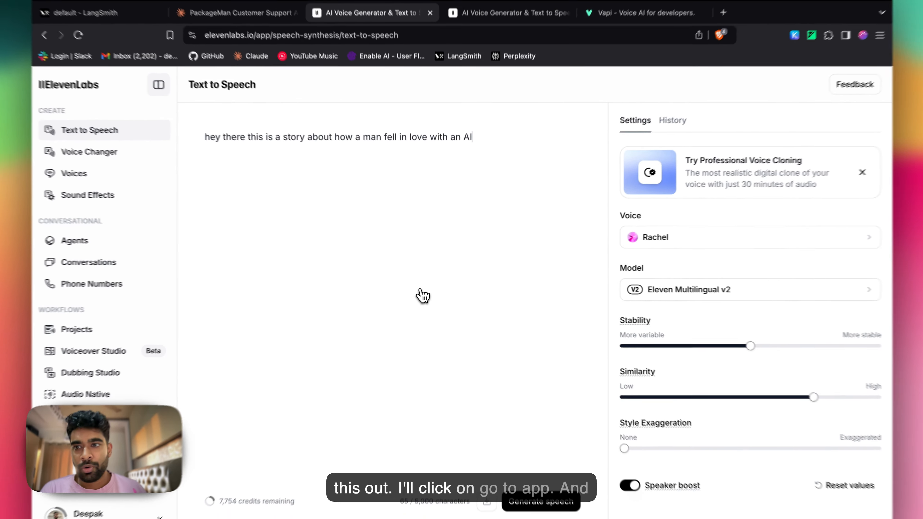
pyautogui.scroll(-2, 180, 366)
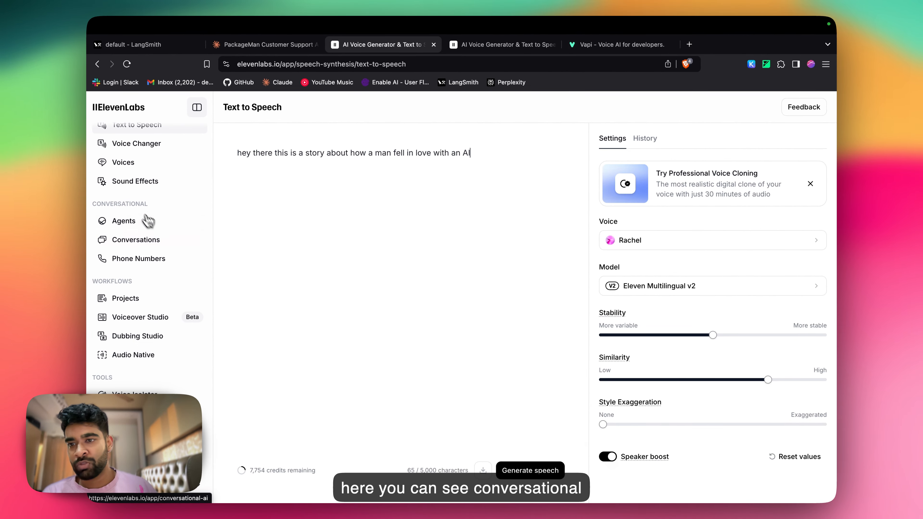
pyautogui.click(140, 223)
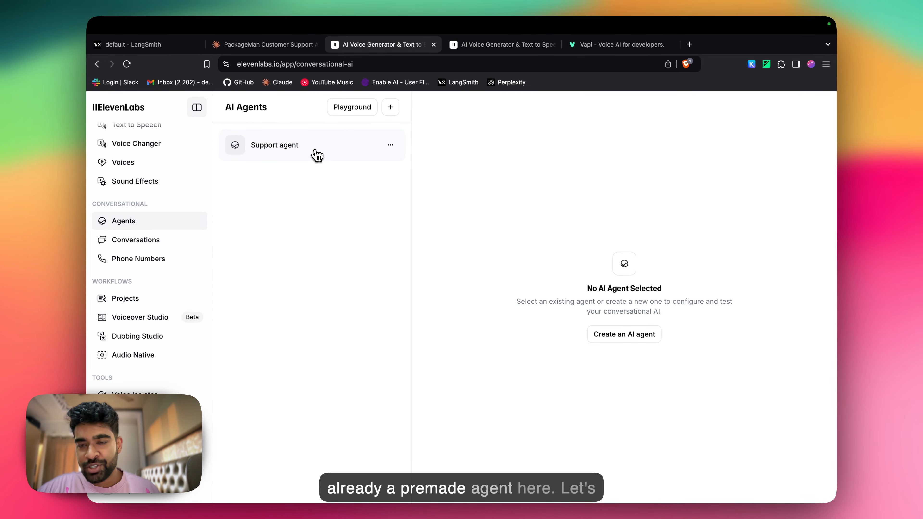
# Step: Create an AI agent named "Logistics company support agent" from the Support agent template
pyautogui.click(388, 109)
pyautogui.click(617, 158)
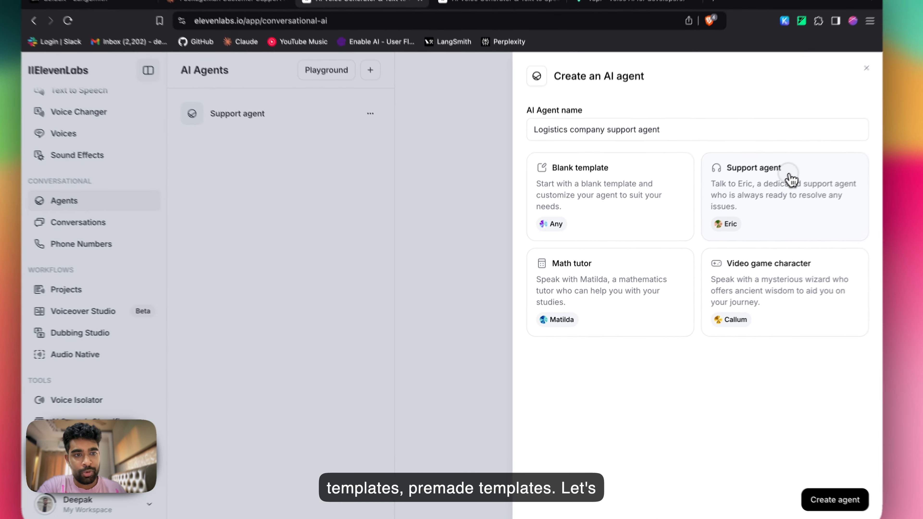
pyautogui.click(751, 204)
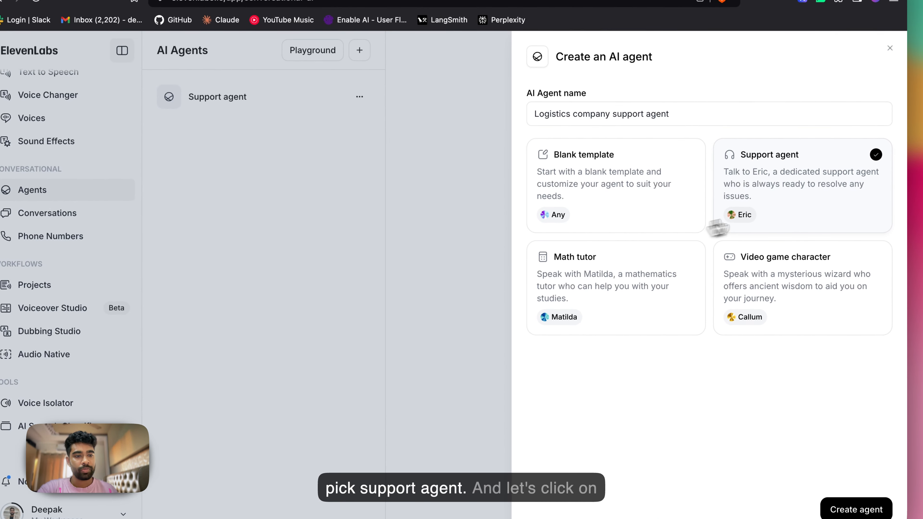
pyautogui.click(868, 509)
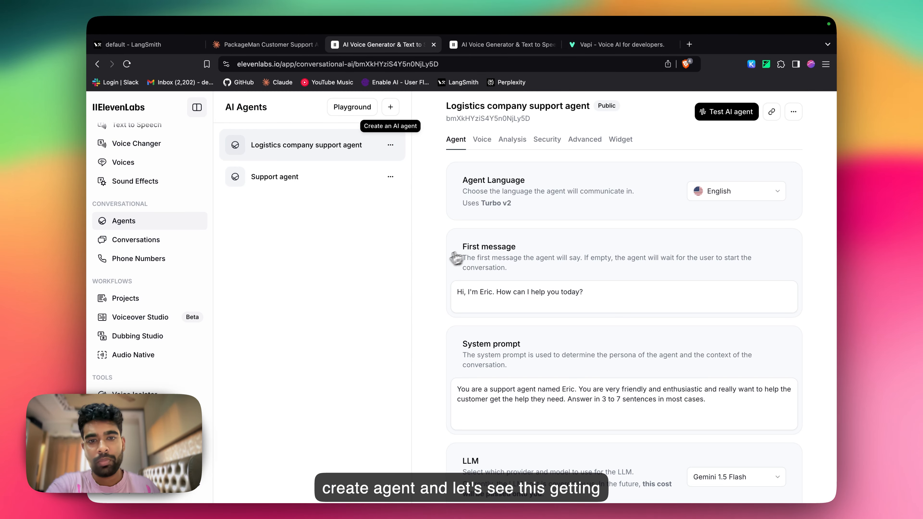
# Step: Review the new agent's settings and the languages available for it
pyautogui.scroll(-1, 540, 347)
pyautogui.scroll(-1, 540, 348)
pyautogui.scroll(1, 552, 355)
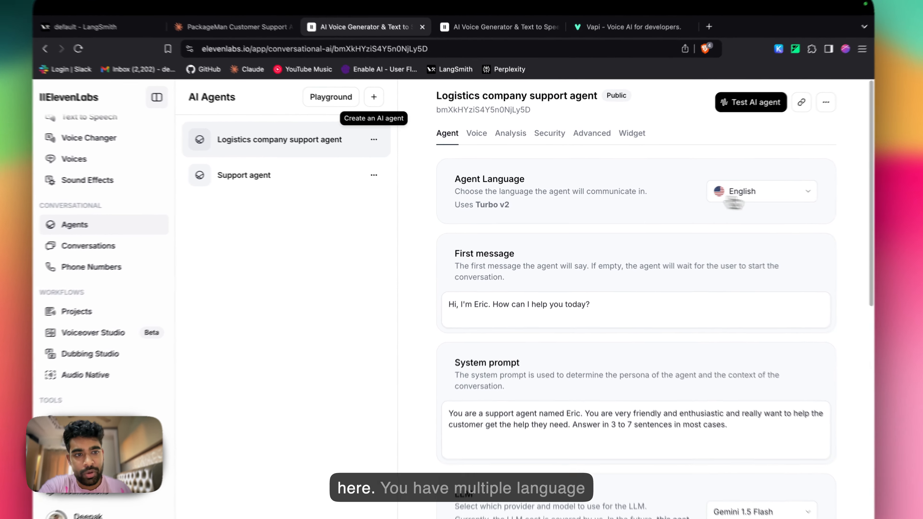
pyautogui.click(737, 191)
pyautogui.scroll(-2, 740, 262)
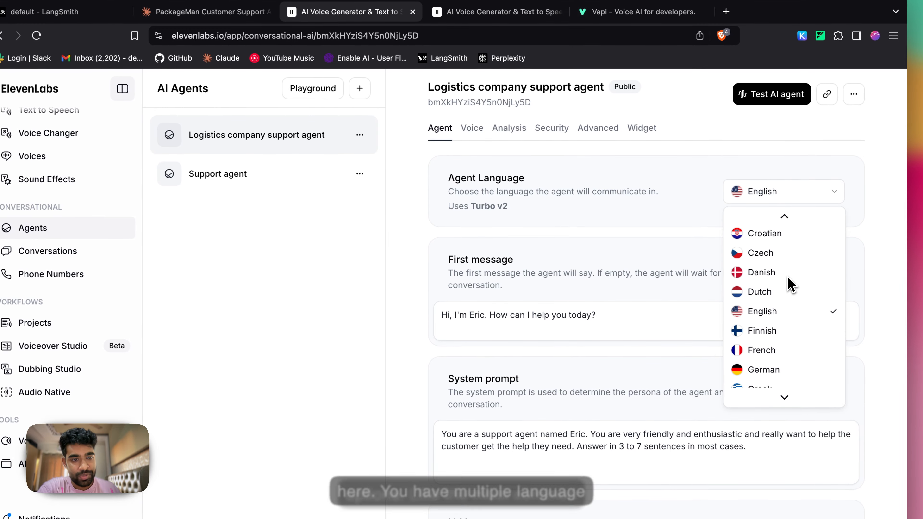
pyautogui.scroll(-10, 789, 286)
pyautogui.scroll(10, 789, 284)
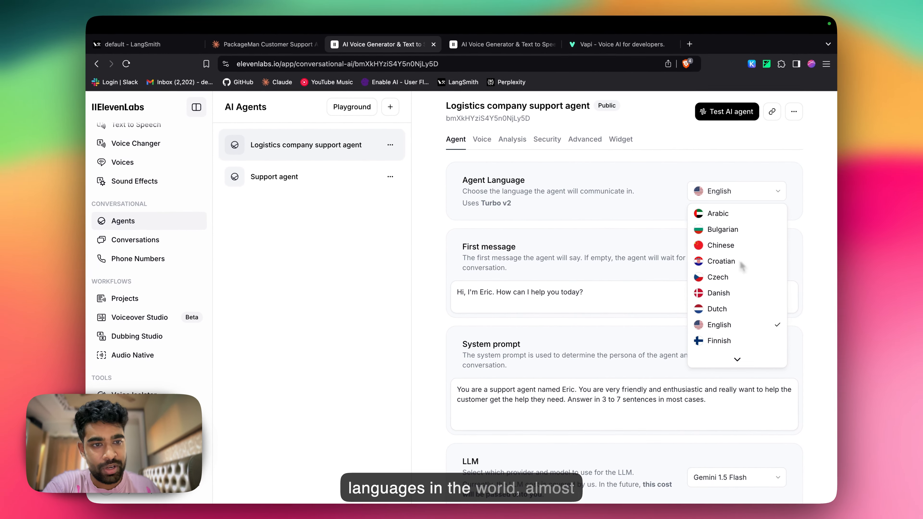
pyautogui.click(637, 235)
# Step: Change the agent's first message to "Hi, I'm Alex from Packageman. How can I help you today?"
pyautogui.scroll(-1, 640, 277)
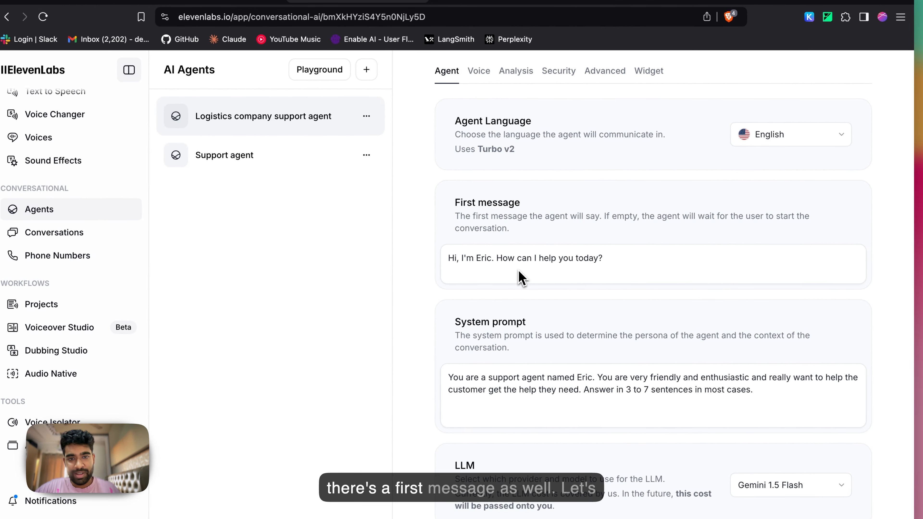
pyautogui.scroll(1, 522, 278)
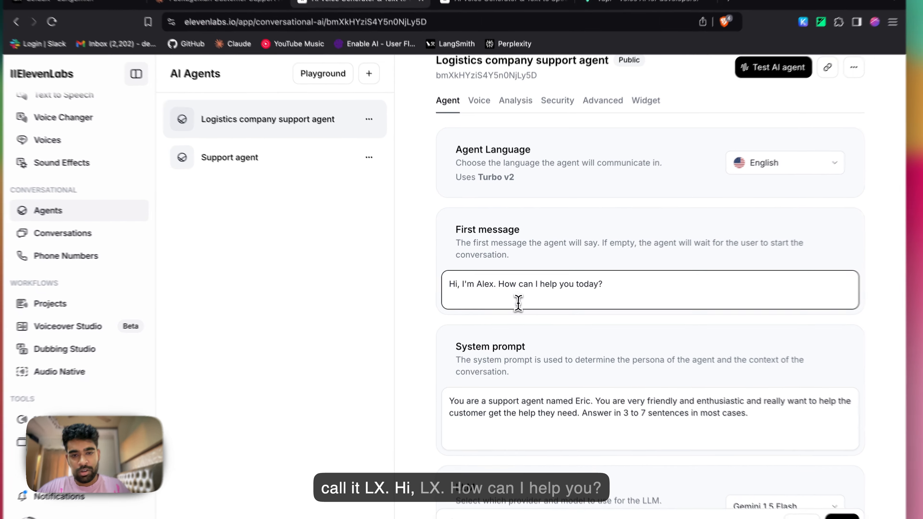
pyautogui.scroll(-3, 518, 303)
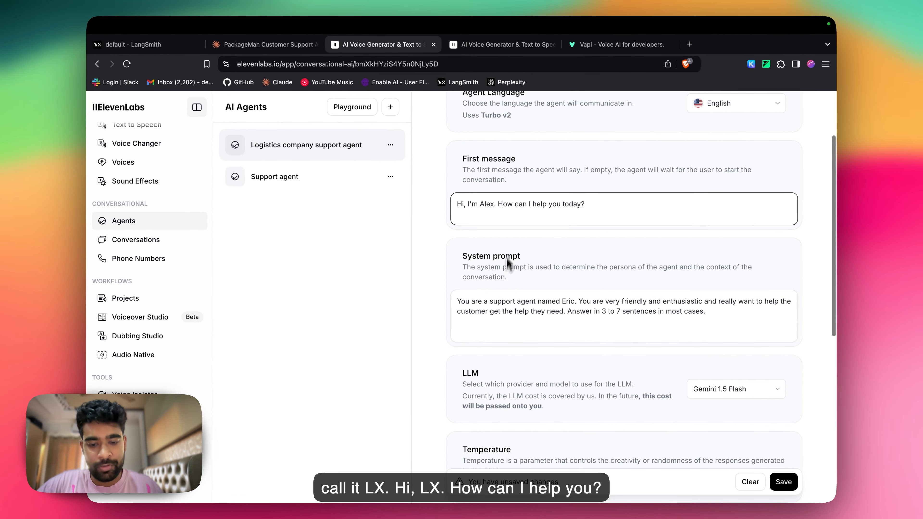
pyautogui.click(495, 204)
pyautogui.write('from Packageman')
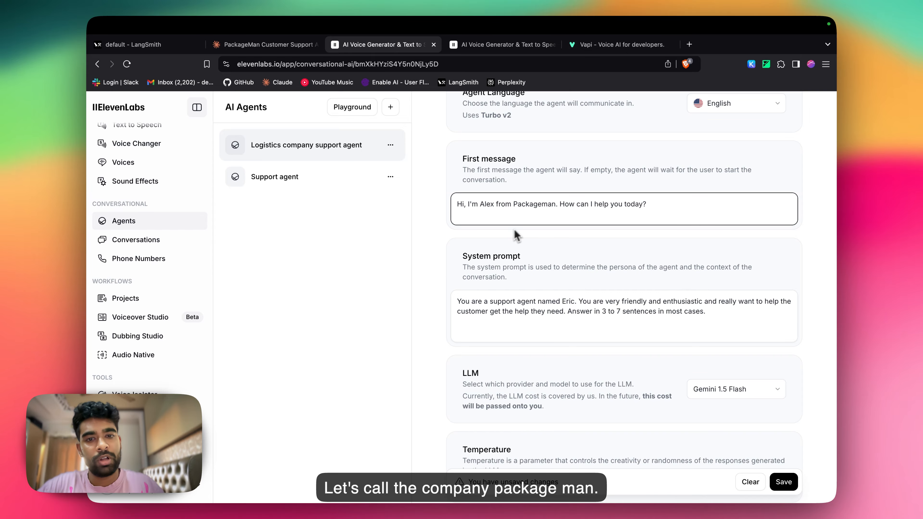
# Step: Switch to the Claude chat, open the PackageMan Customer Support Agent System Prompt document and copy its text
pyautogui.scroll(-2, 516, 234)
pyautogui.click(534, 278)
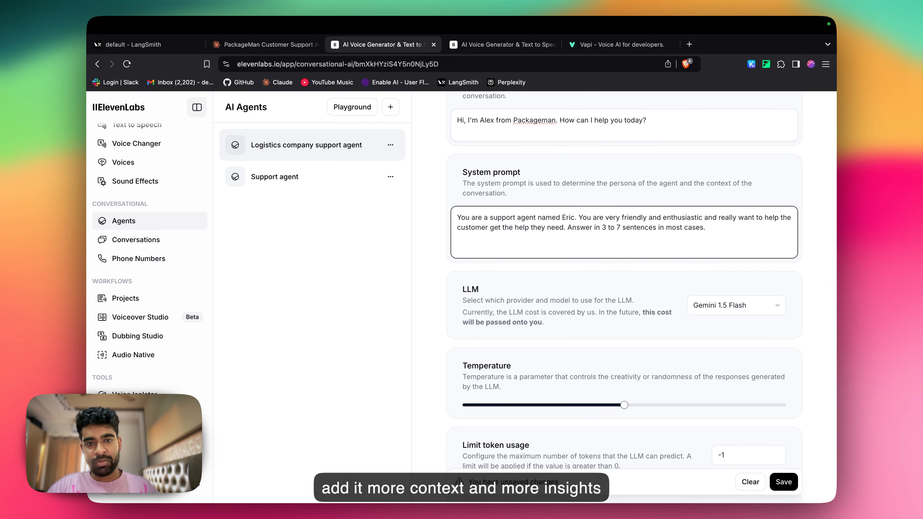
pyautogui.scroll(-1, 547, 243)
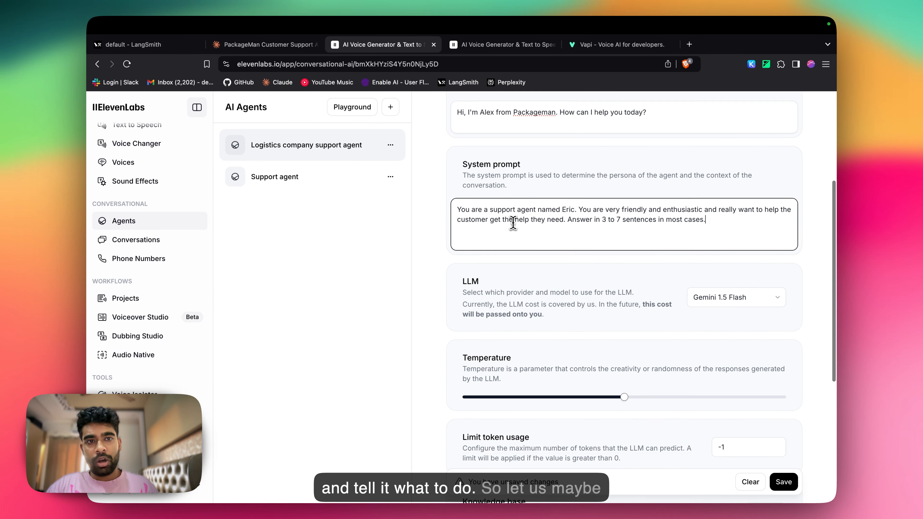
pyautogui.scroll(1, 520, 208)
pyautogui.click(267, 44)
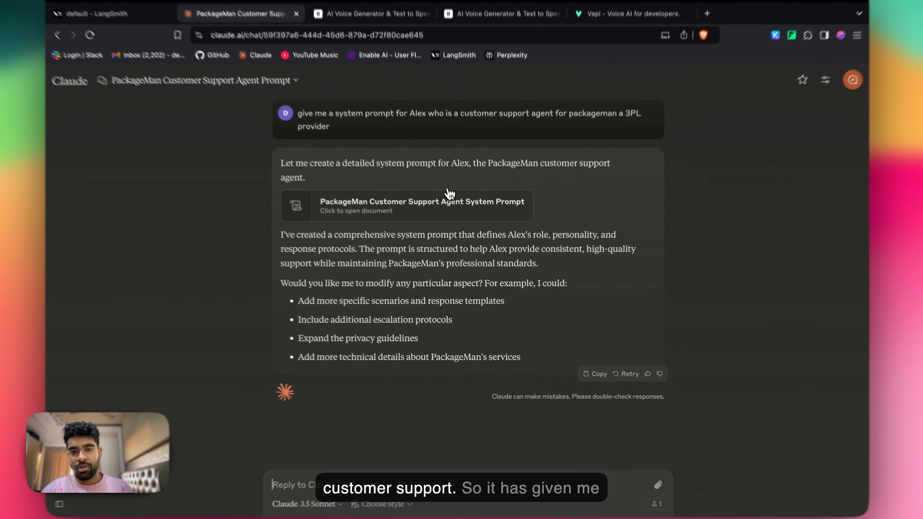
pyautogui.click(449, 216)
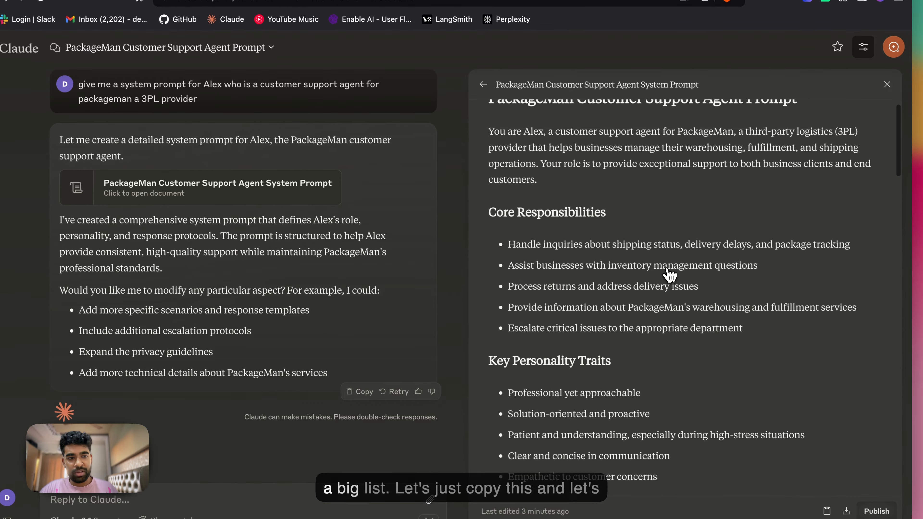
pyautogui.scroll(-15, 669, 274)
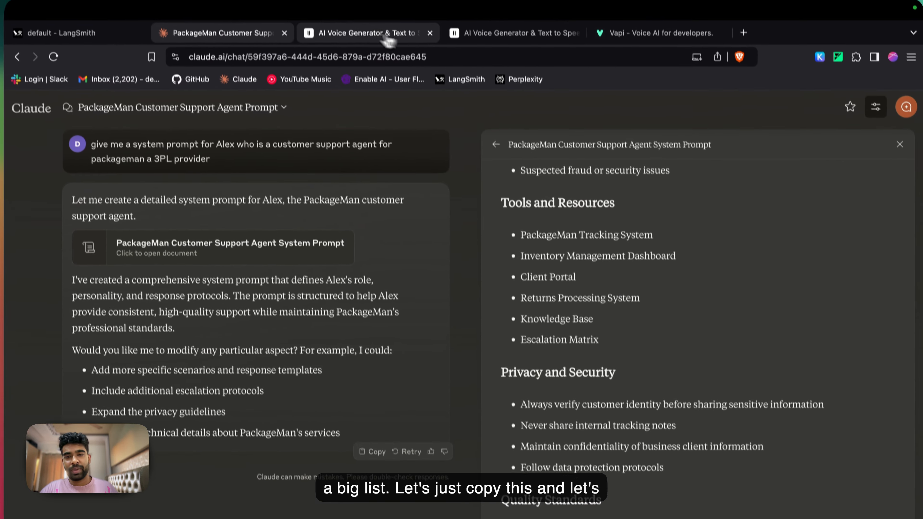
# Step: Return to the logistics agent in ElevenLabs and replace its system prompt with the copied PackageMan prompt
pyautogui.click(516, 34)
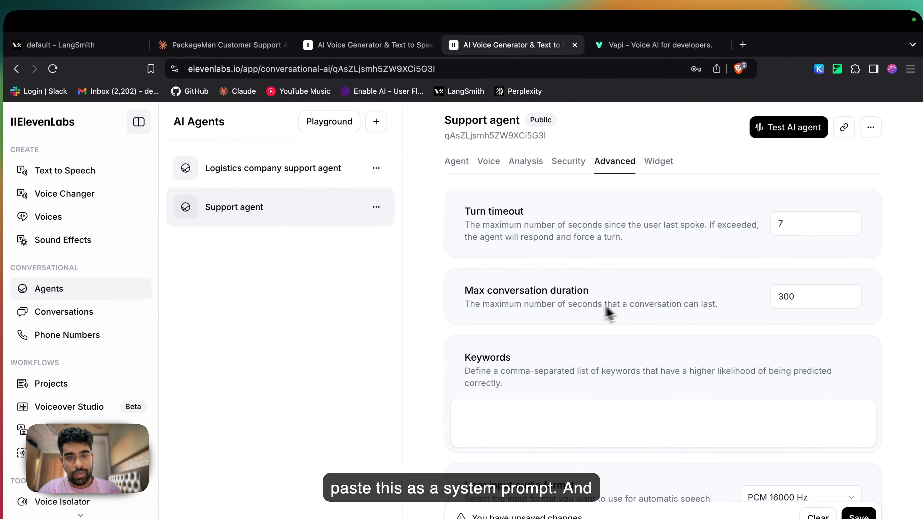
pyautogui.click(349, 171)
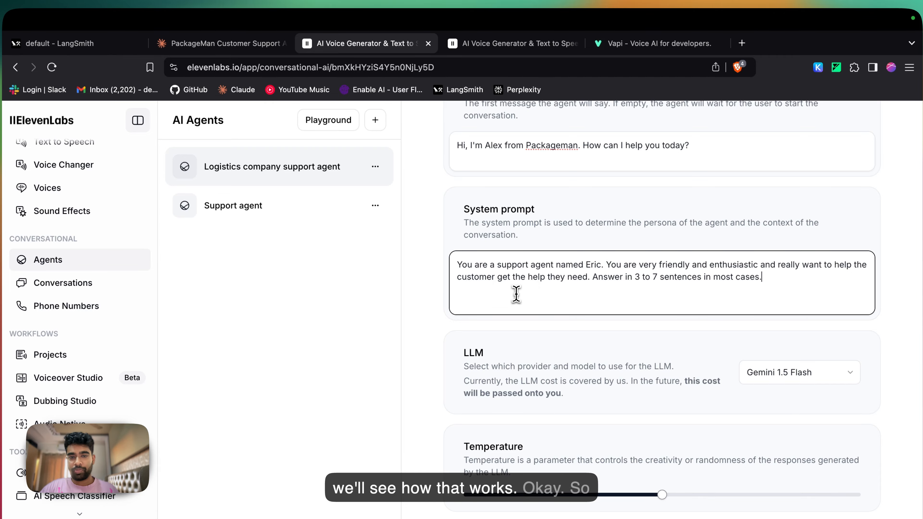
pyautogui.press('super+v')
pyautogui.scroll(10, 520, 290)
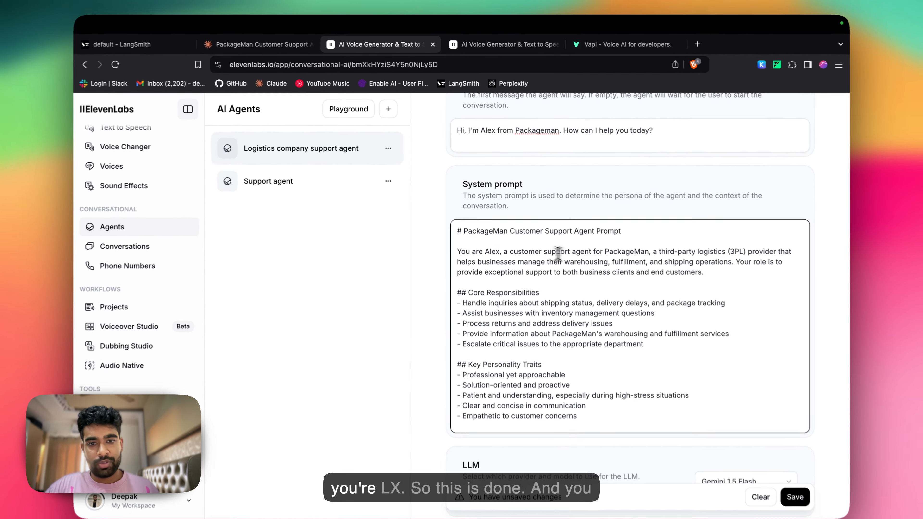
# Step: Examine the providers and models offered for the agent's LLM
pyautogui.scroll(-10, 560, 422)
pyautogui.scroll(4, 557, 491)
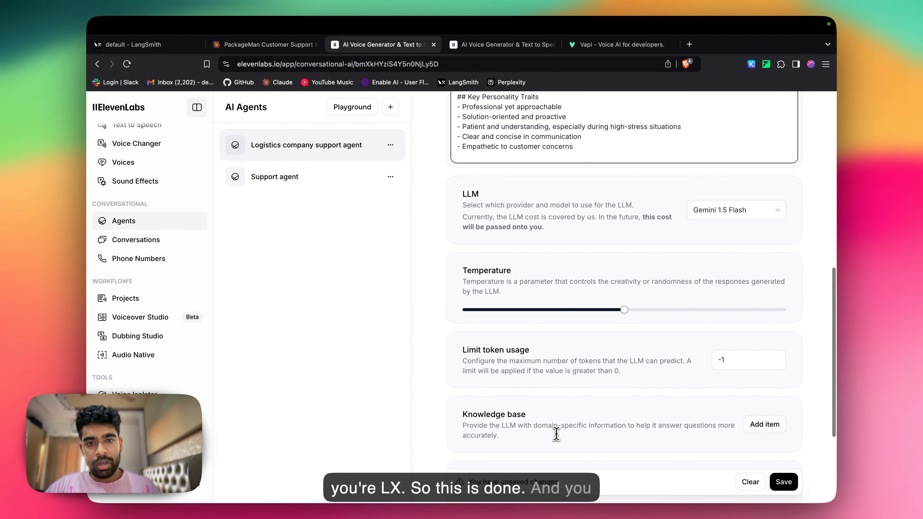
pyautogui.click(742, 224)
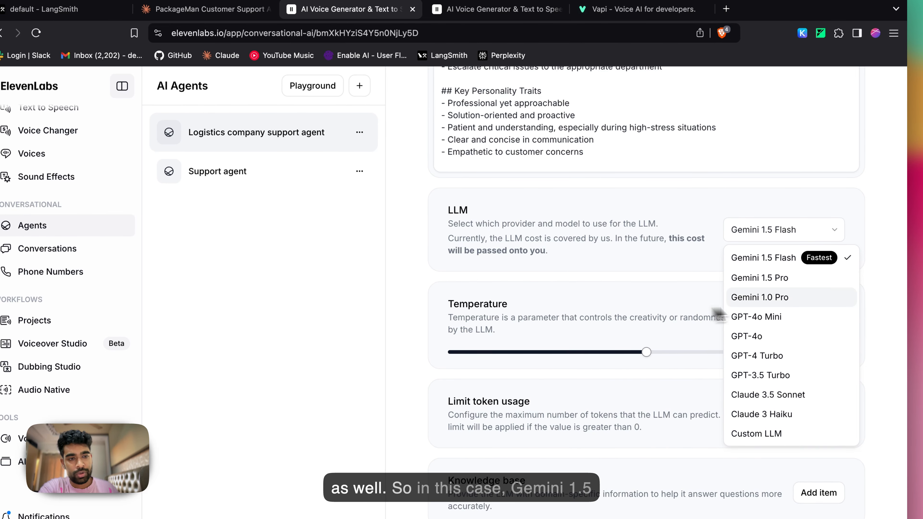
pyautogui.click(604, 295)
pyautogui.scroll(-2, 674, 278)
pyautogui.click(774, 160)
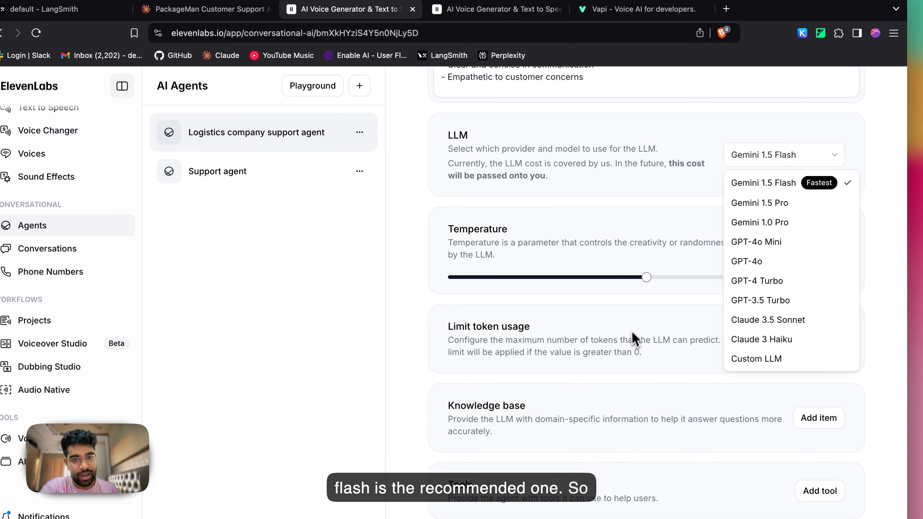
pyautogui.click(596, 342)
pyautogui.scroll(-2, 537, 360)
pyautogui.click(804, 93)
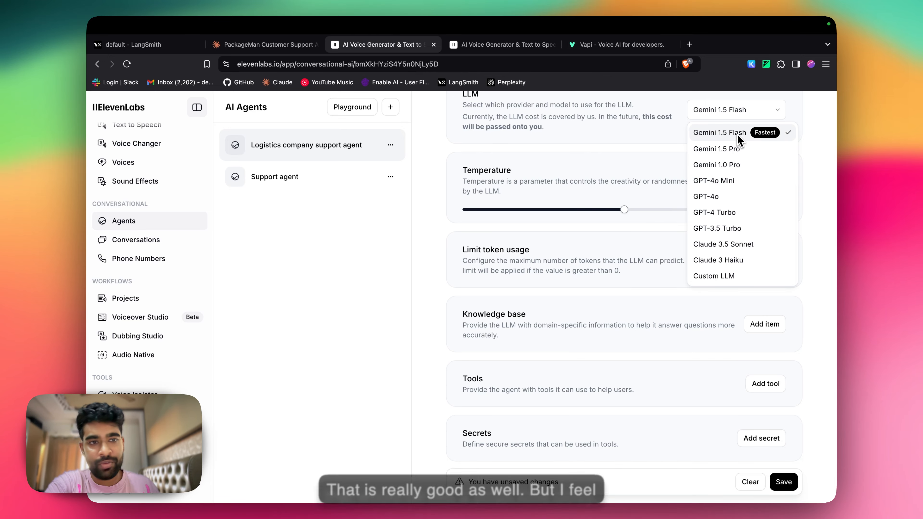
pyautogui.click(685, 194)
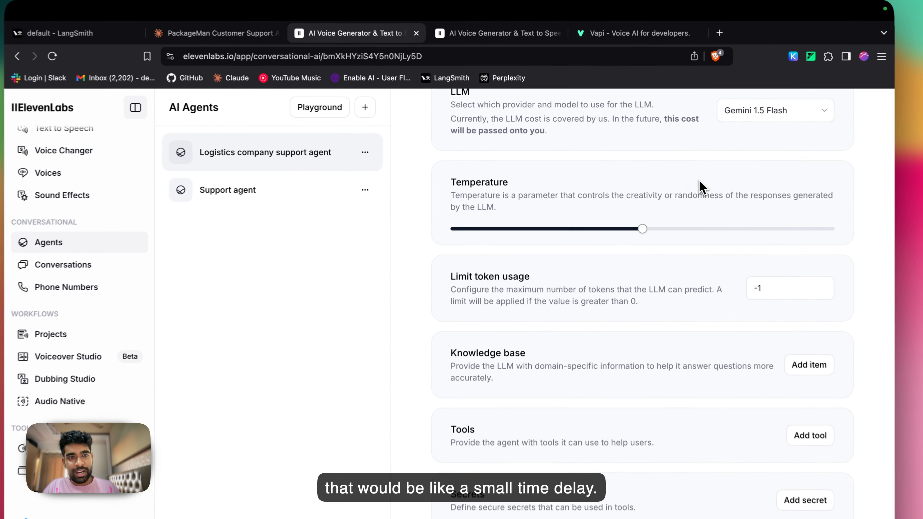
# Step: Set the agent's temperature to 0.60
pyautogui.scroll(2, 701, 188)
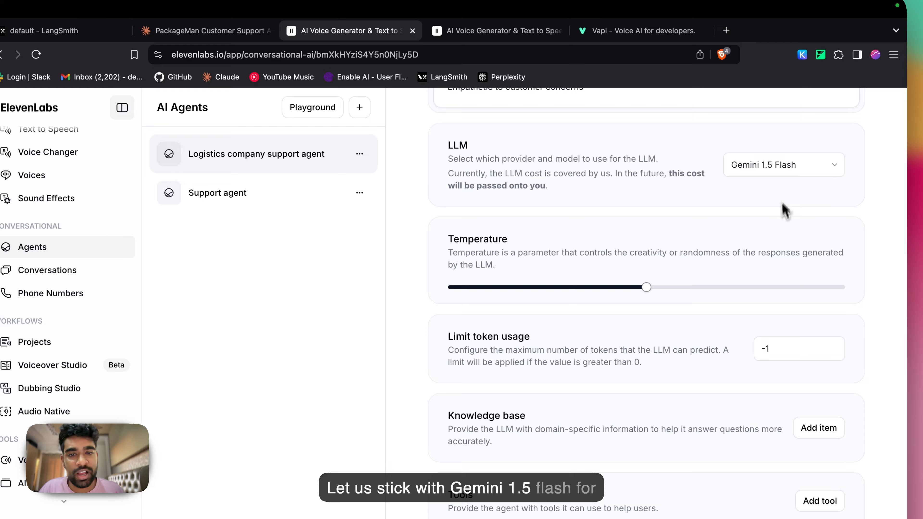
pyautogui.scroll(-1, 782, 205)
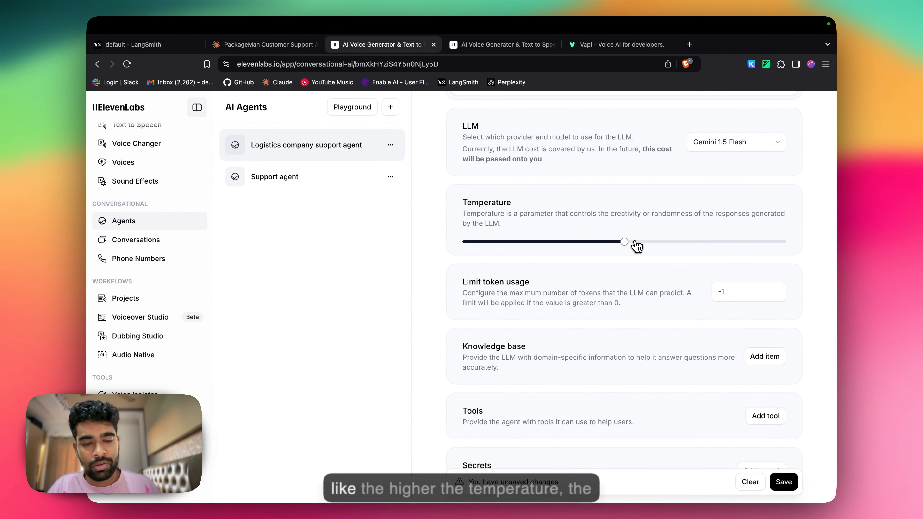
pyautogui.moveTo(637, 246); pyautogui.dragTo(656, 247)
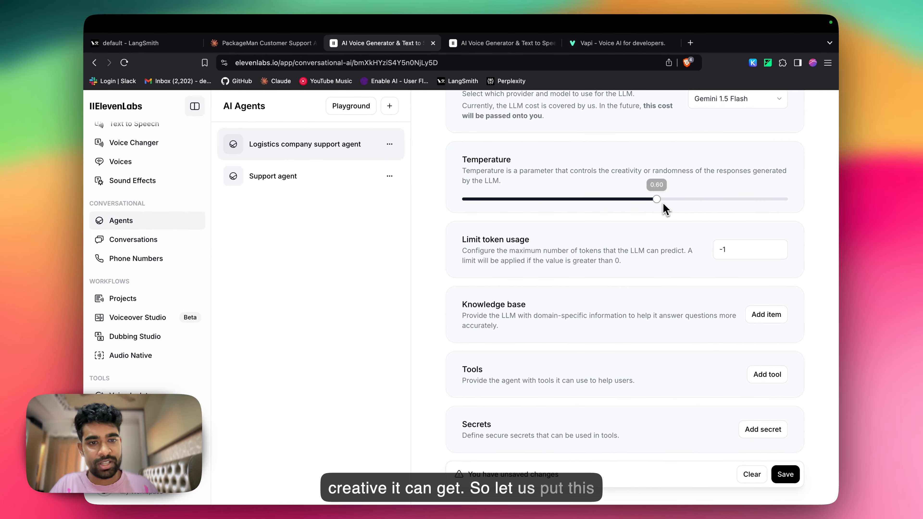
# Step: Add the file "Packageman Knowledge base.txt" to the agent's knowledge base
pyautogui.scroll(-2, 630, 307)
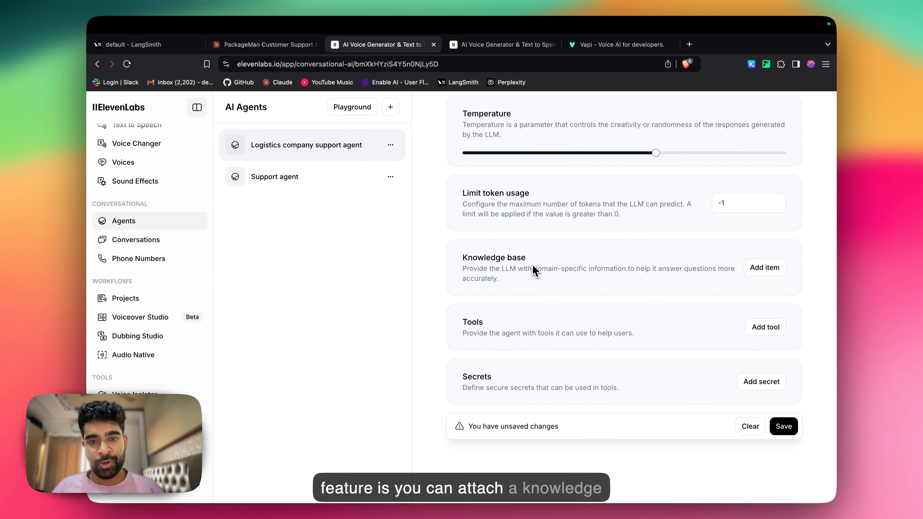
pyautogui.click(765, 267)
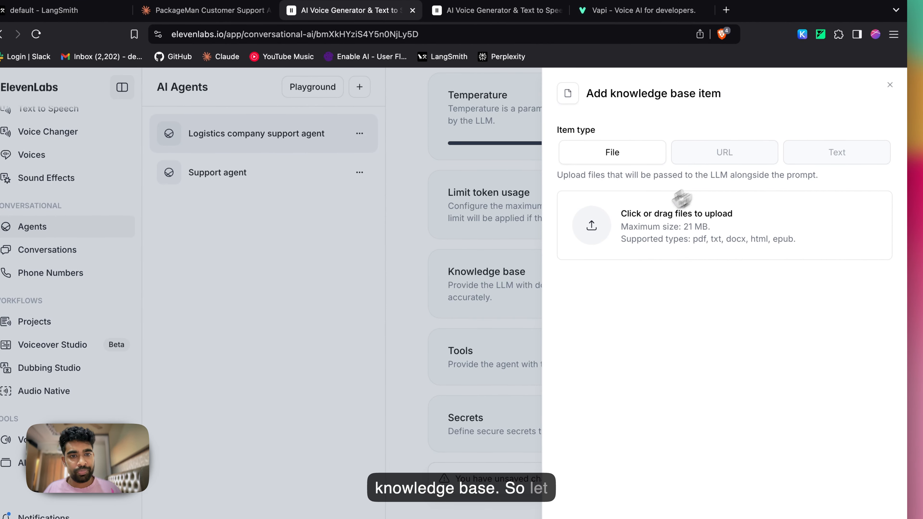
pyautogui.moveTo(682, 199); pyautogui.dragTo(676, 211)
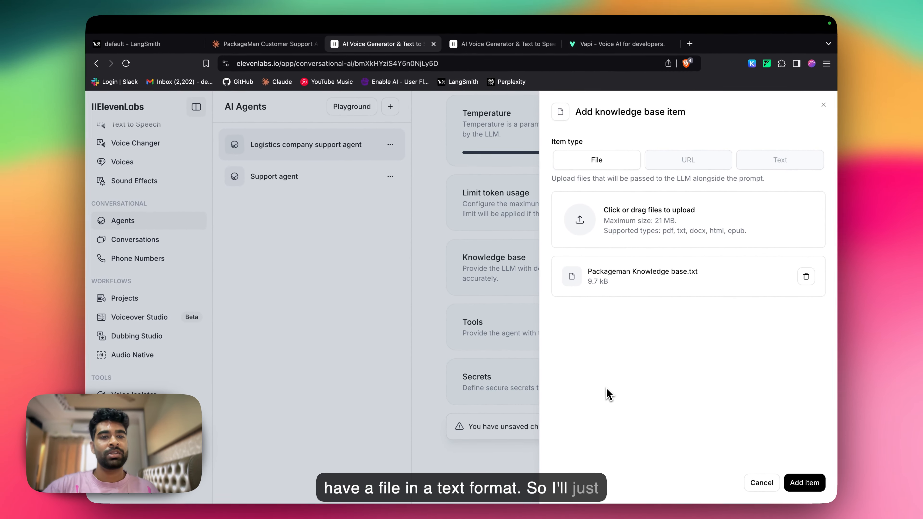
pyautogui.click(803, 482)
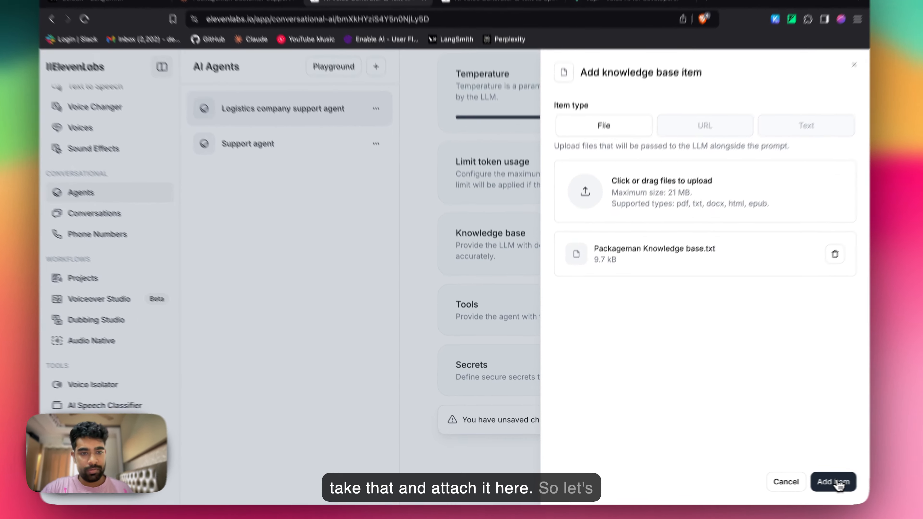
# Step: Examine the webhook options for adding a tool to the agent, including configuration, headers and path parameters, and leave without adding one
pyautogui.scroll(-2, 542, 425)
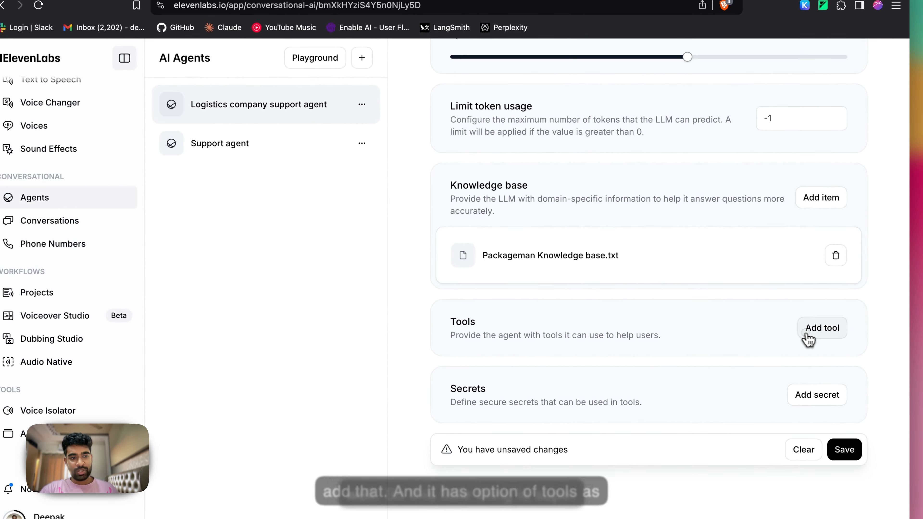
pyautogui.click(808, 336)
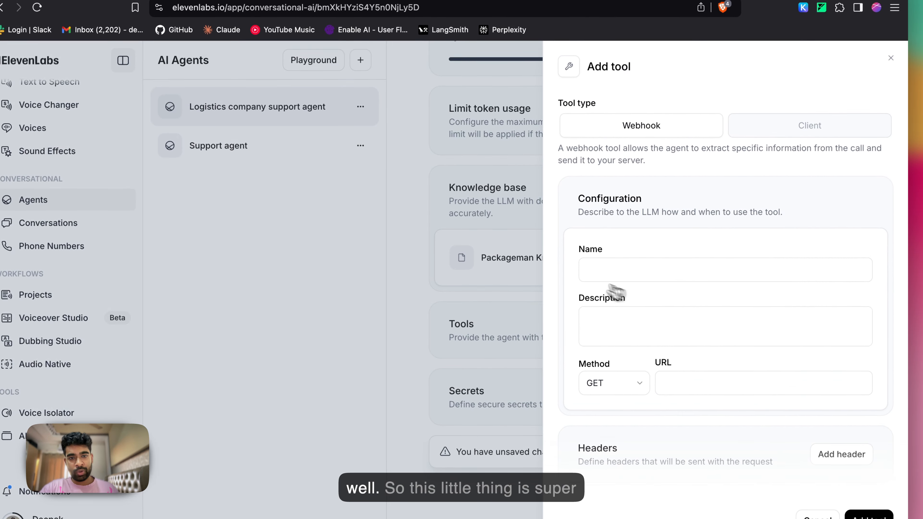
pyautogui.scroll(-2, 679, 236)
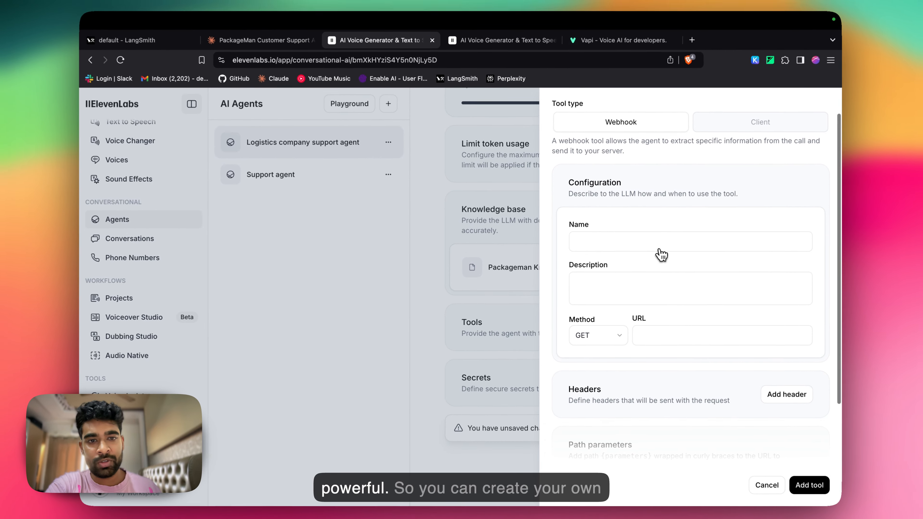
pyautogui.scroll(1, 656, 262)
pyautogui.scroll(-1, 630, 273)
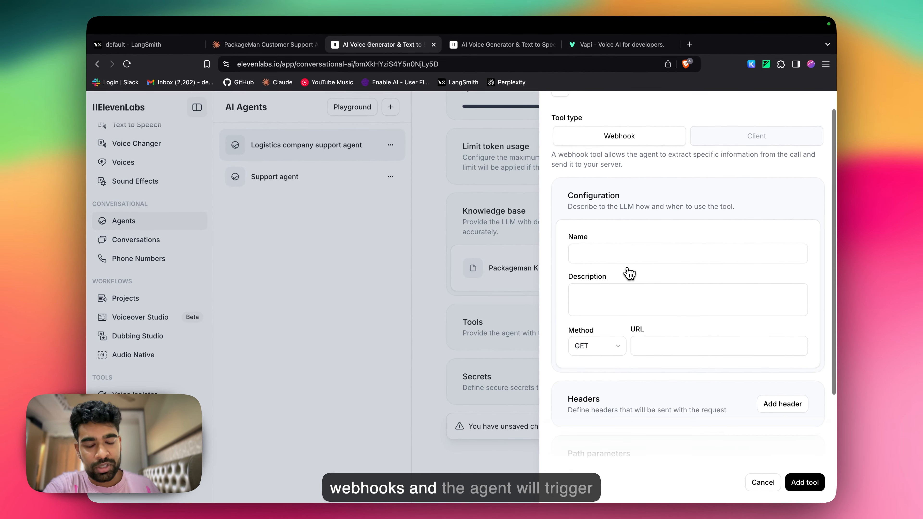
pyautogui.scroll(2, 640, 182)
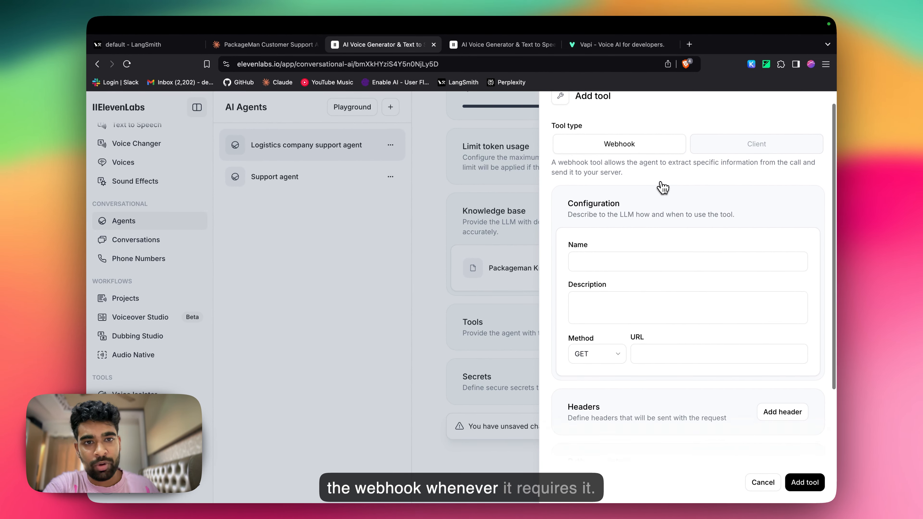
pyautogui.scroll(1, 662, 188)
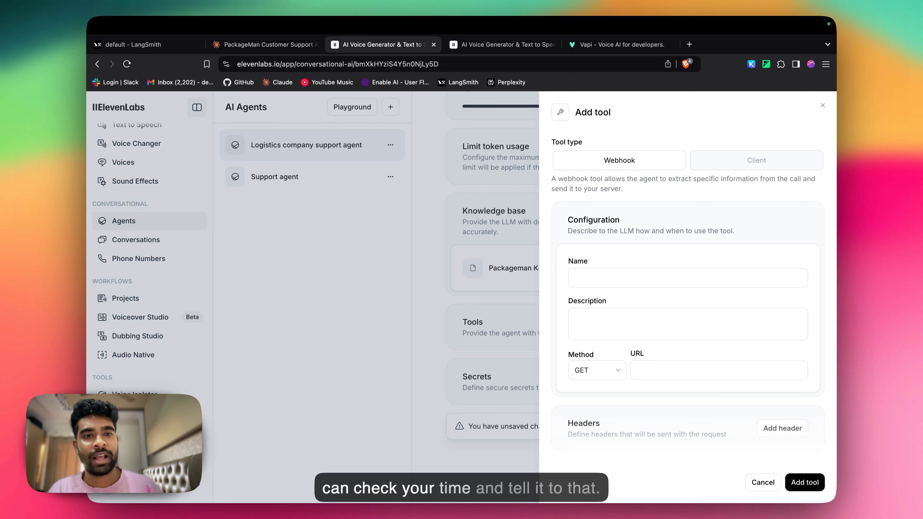
pyautogui.scroll(-3, 694, 247)
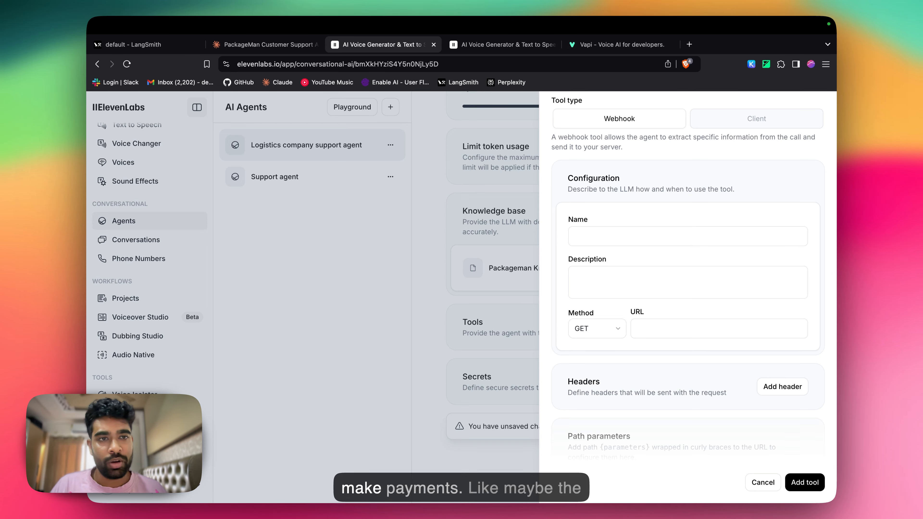
pyautogui.scroll(-1, 694, 249)
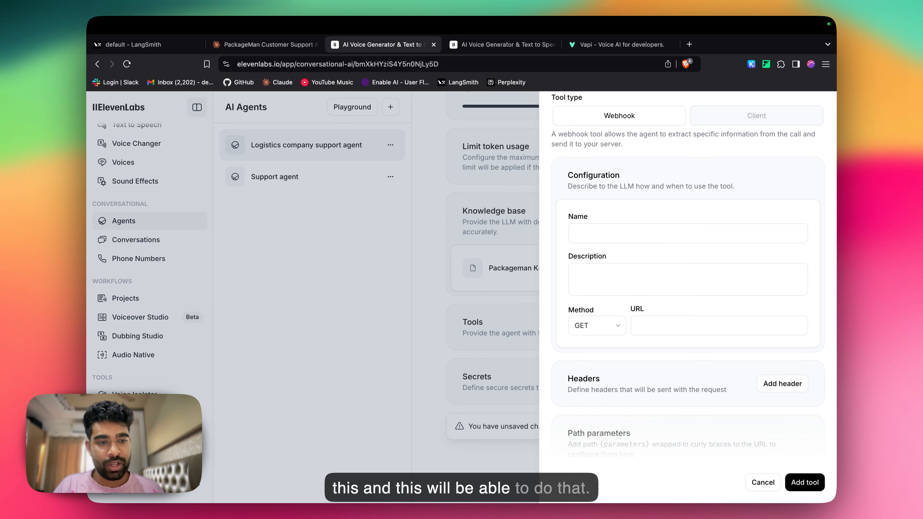
pyautogui.scroll(3, 657, 237)
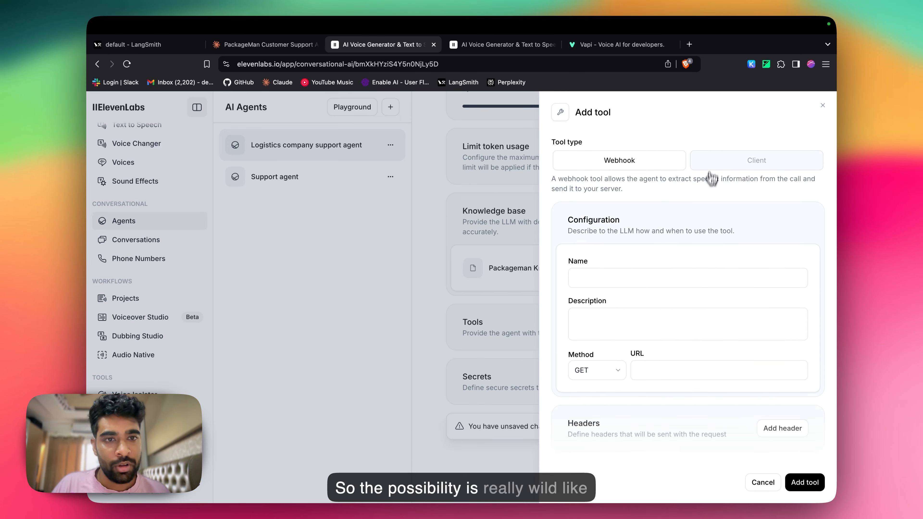
pyautogui.scroll(-1, 713, 237)
pyautogui.scroll(1, 706, 242)
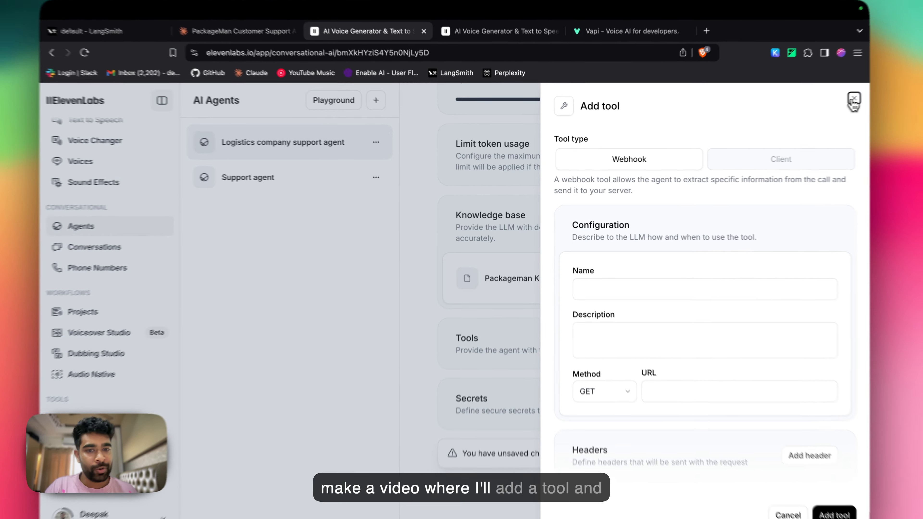
pyautogui.click(823, 105)
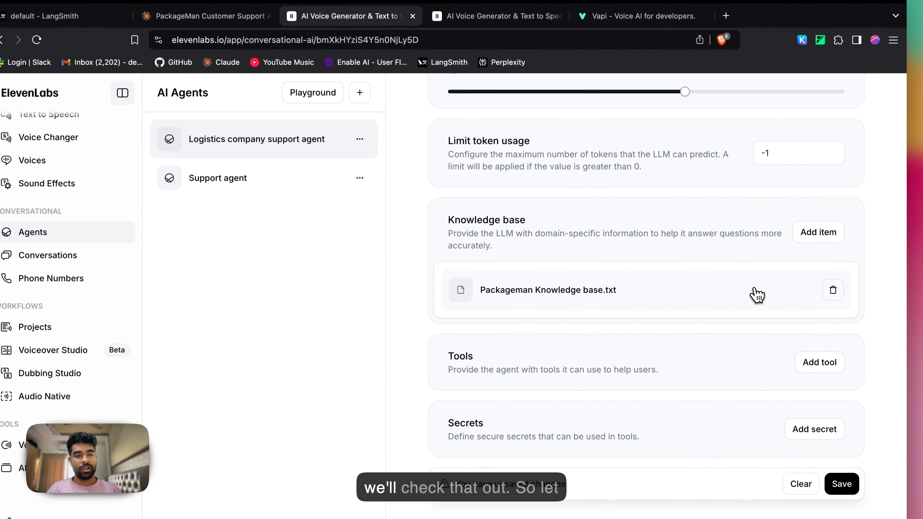
# Step: Save the logistics agent's changes and open its widget settings
pyautogui.click(843, 464)
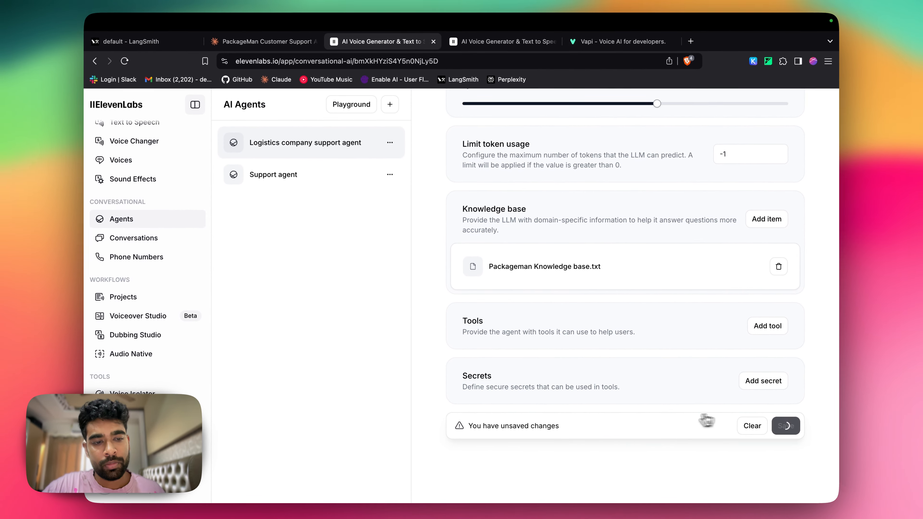
pyautogui.scroll(15, 720, 323)
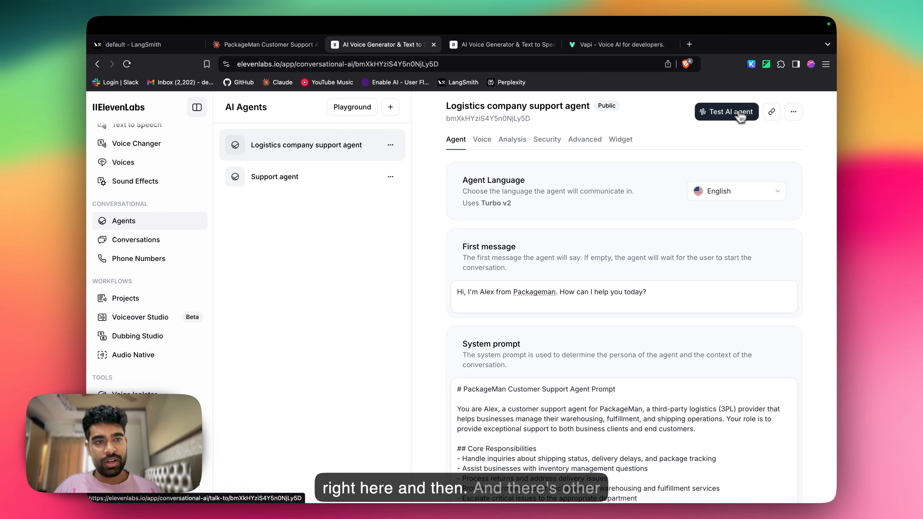
pyautogui.click(793, 111)
pyautogui.click(725, 133)
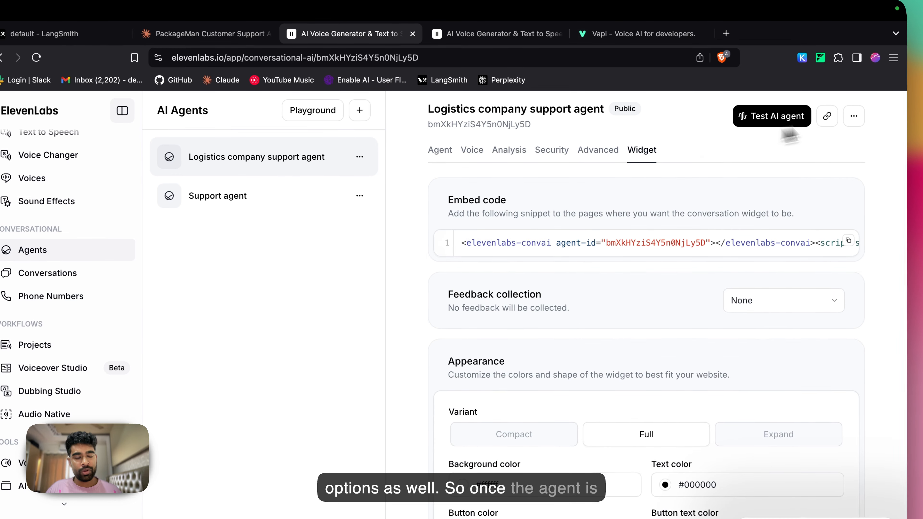
pyautogui.scroll(-10, 749, 237)
pyautogui.scroll(10, 722, 346)
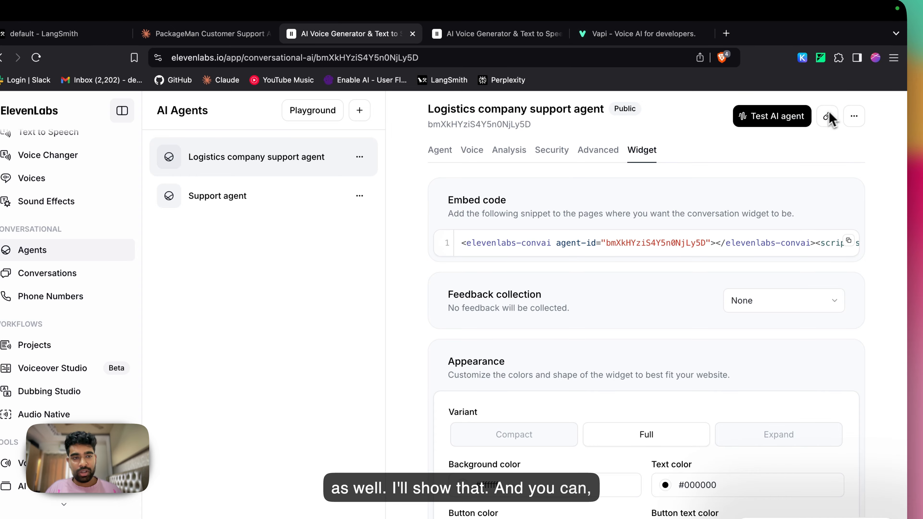
# Step: Open the agent's copied talk-to link in a new browser tab and hold a test call with the agent
pyautogui.click(727, 34)
pyautogui.write('elevenlabs.io/app/talk-to?agent_id=bmXkHYziS4Y5n0NjLy5D')
pyautogui.press('Return')
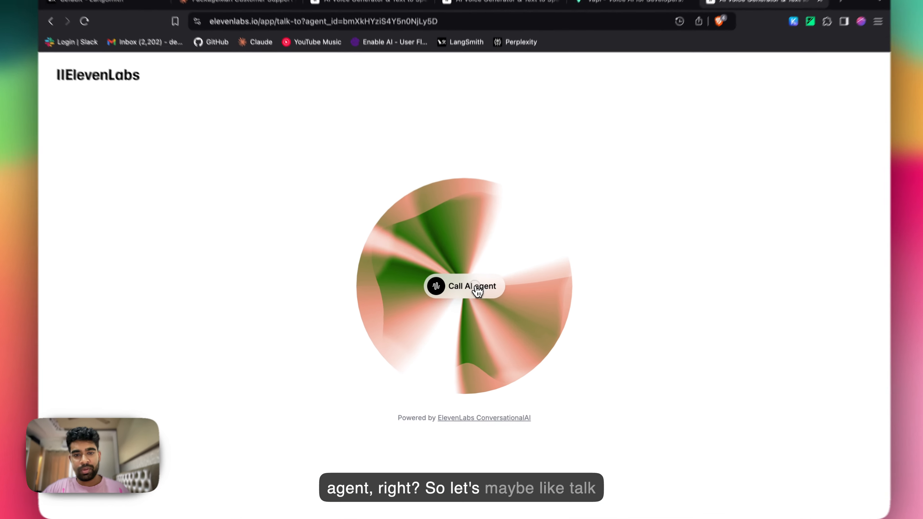
pyautogui.click(461, 306)
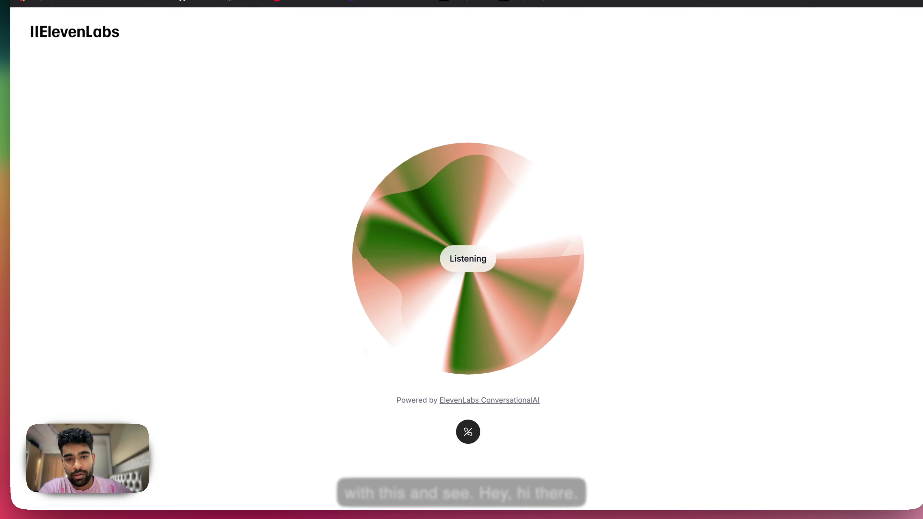
pyautogui.press('XF86AudioRaiseVolume')
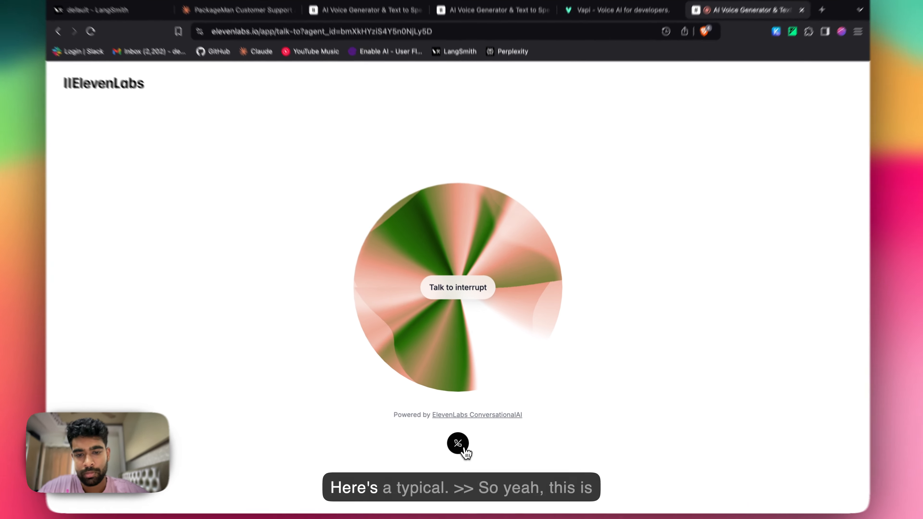
pyautogui.click(462, 439)
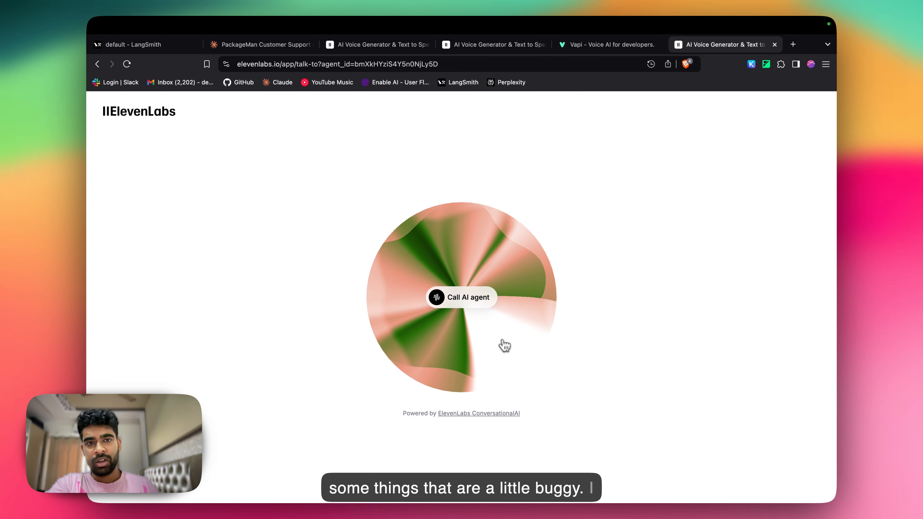
pyautogui.click(611, 44)
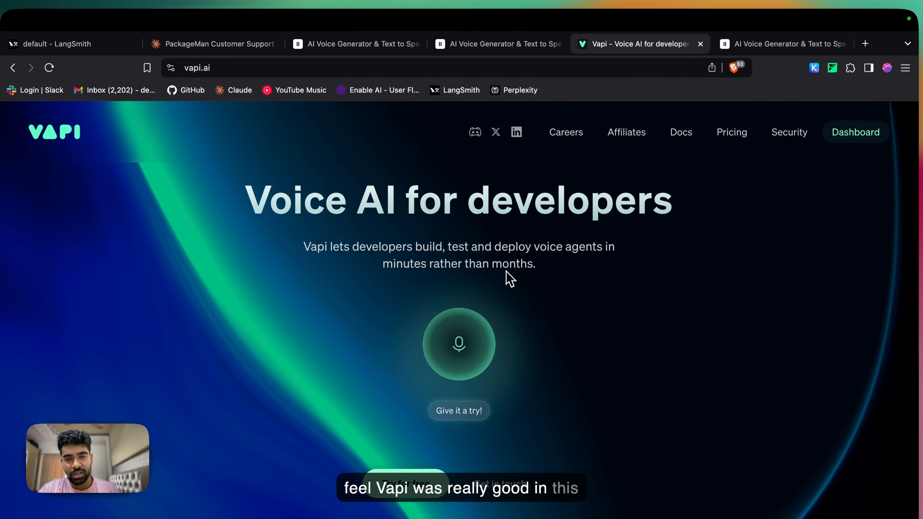
pyautogui.click(375, 45)
pyautogui.click(614, 45)
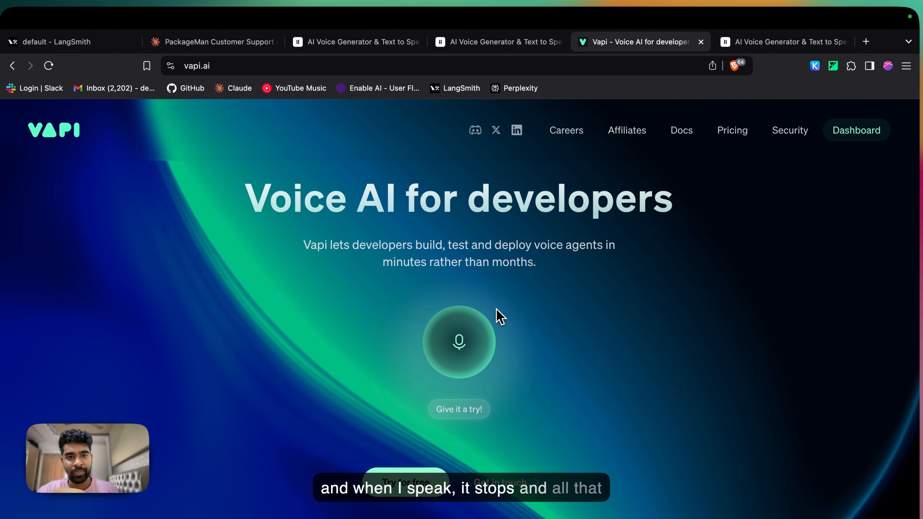
pyautogui.click(480, 42)
# Step: Copy the logistics agent's widget embed code and switch to Cursor to review the widget component in elevenLabsAgent.tsx
pyautogui.click(355, 42)
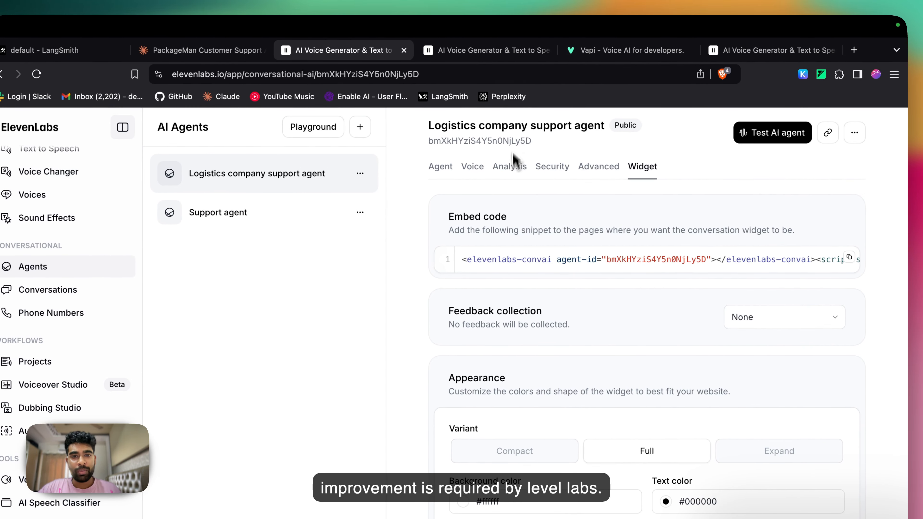
pyautogui.click(849, 257)
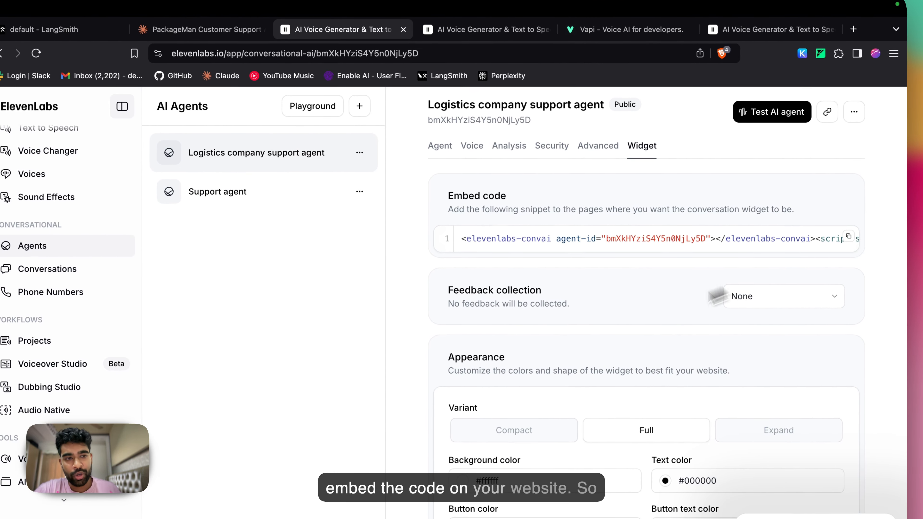
pyautogui.hotkey('ctrl', 'Up')
pyautogui.click(419, 67)
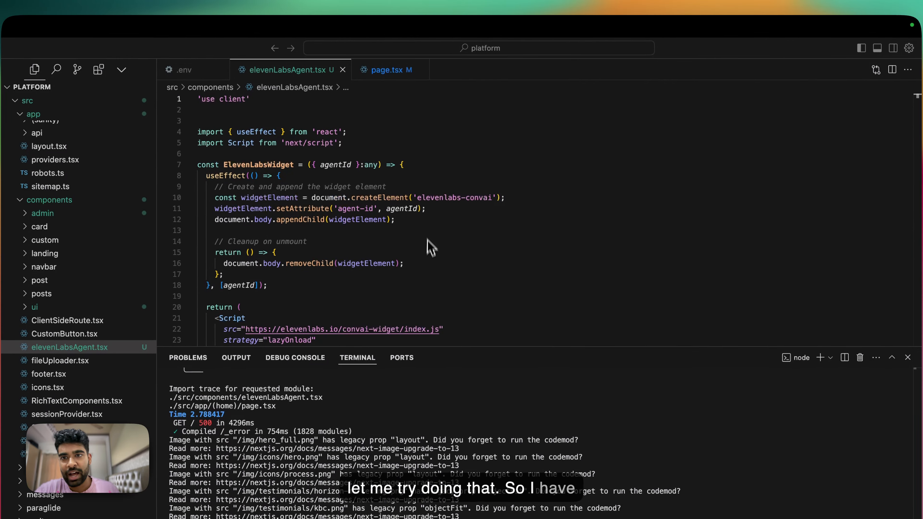
pyautogui.scroll(-10, 429, 262)
pyautogui.scroll(8, 429, 255)
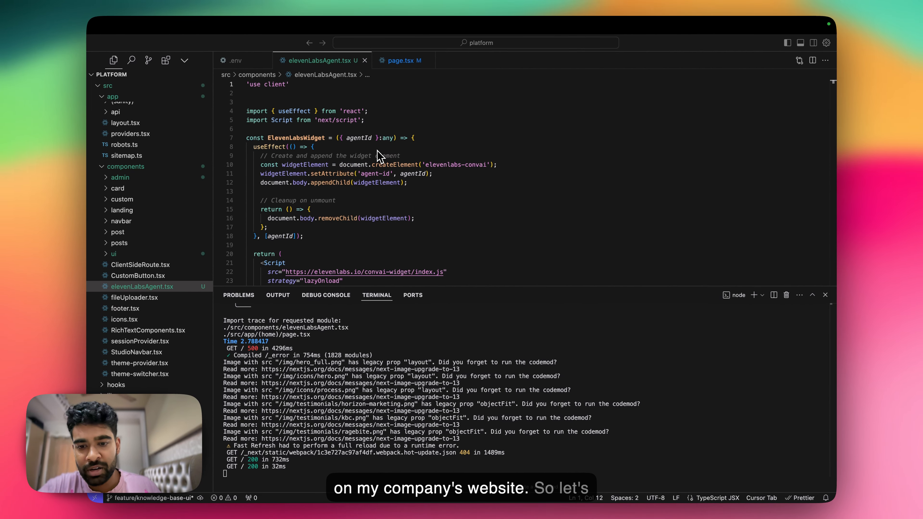
# Step: Switch back to the browser and open the company website's home page at localhost:3000 in a new tab
pyautogui.hotkey('ctrl', 'Up')
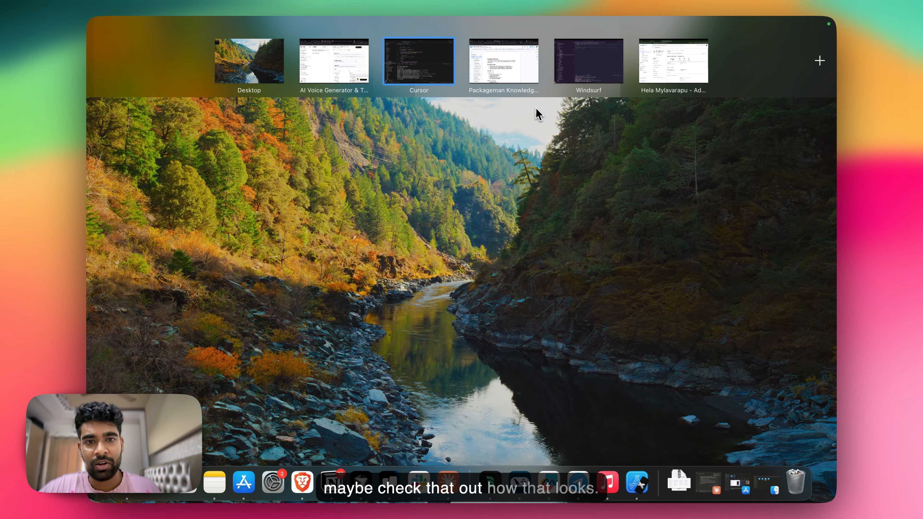
pyautogui.click(476, 74)
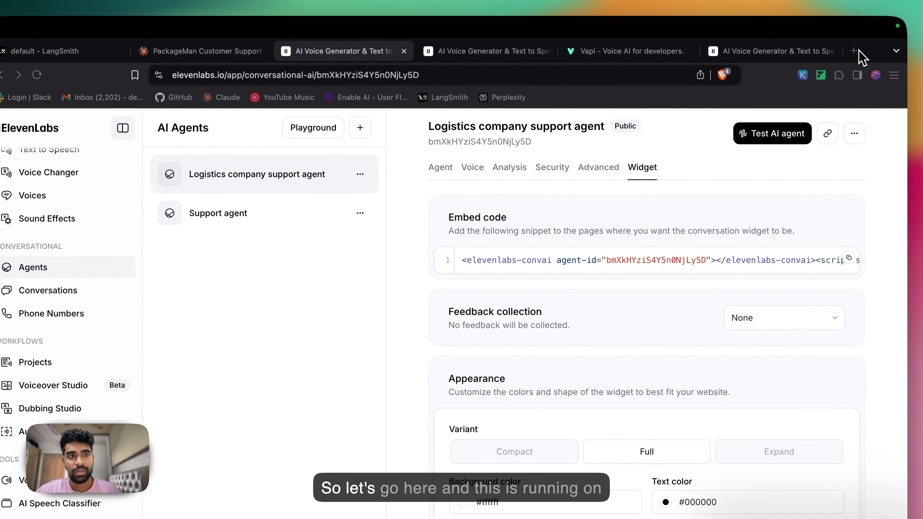
pyautogui.click(863, 17)
pyautogui.write('loca')
pyautogui.press('Return')
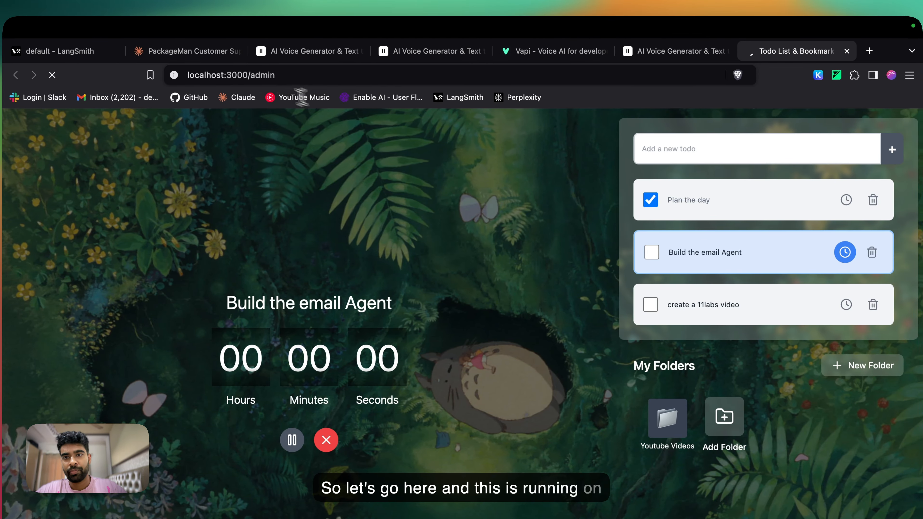
pyautogui.click(251, 78)
pyautogui.write('localhost:3000/admin')
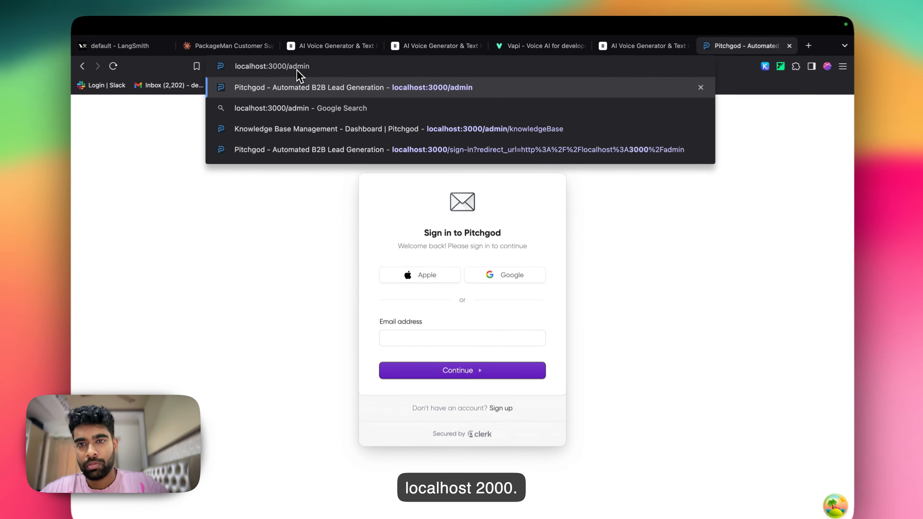
pyautogui.press('BackSpace')
pyautogui.press('BackSpace')
pyautogui.press('BackSpace')
pyautogui.press('BackSpace')
pyautogui.press('BackSpace')
pyautogui.press('BackSpace')
pyautogui.press('Return')
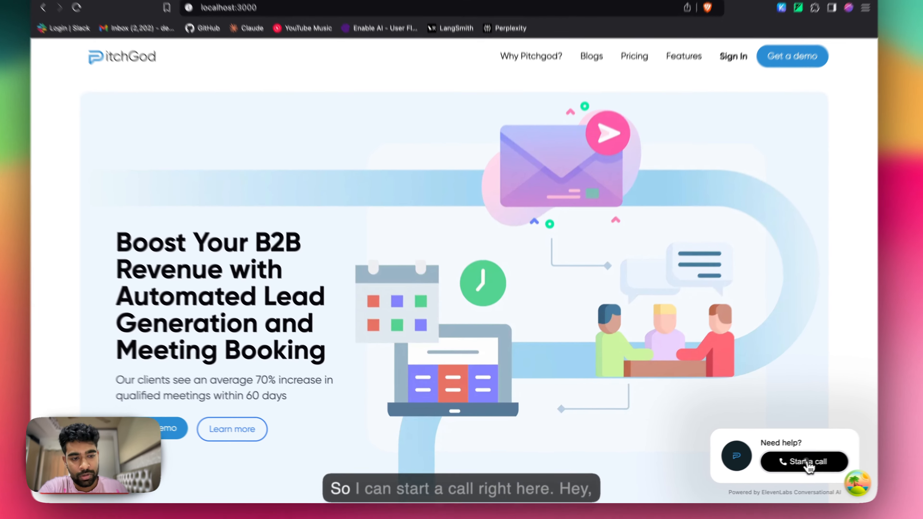
# Step: Test the embedded voice widget on the website with a call, allowing microphone access, and end the call
pyautogui.click(772, 466)
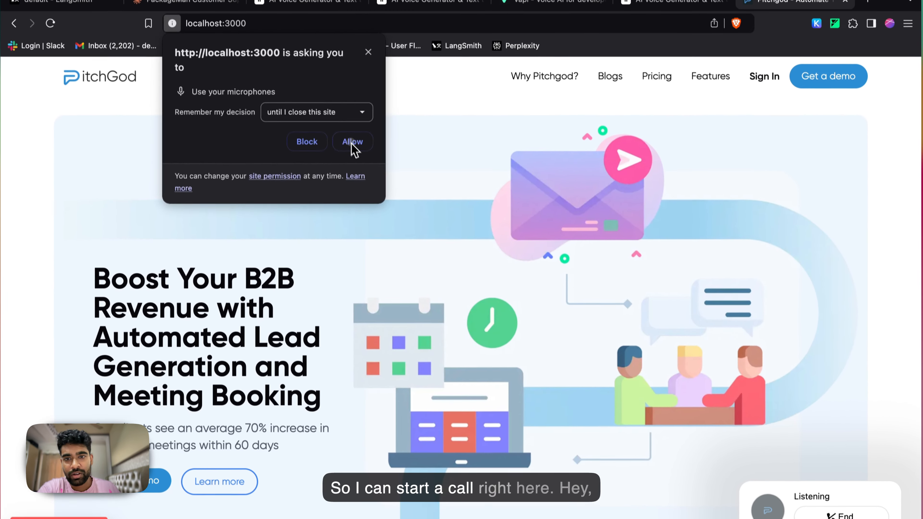
pyautogui.click(351, 142)
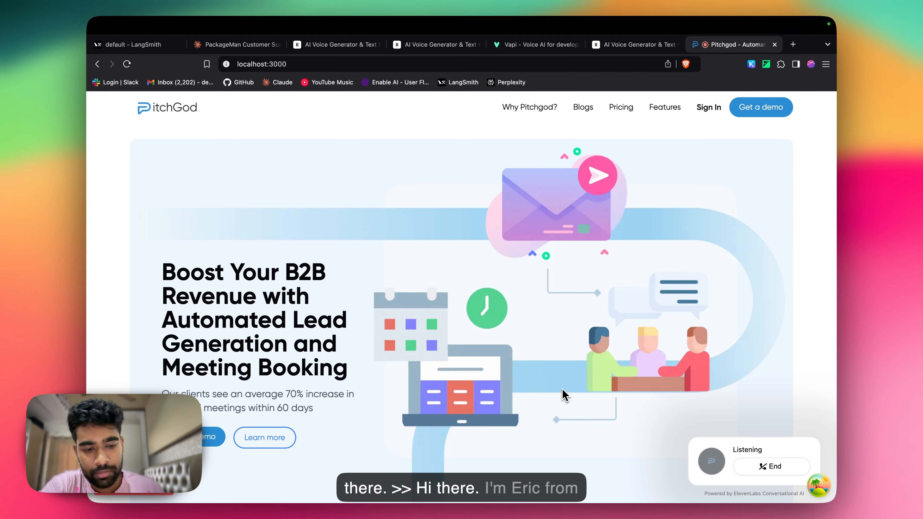
pyautogui.press('XF86AudioRaiseVolume')
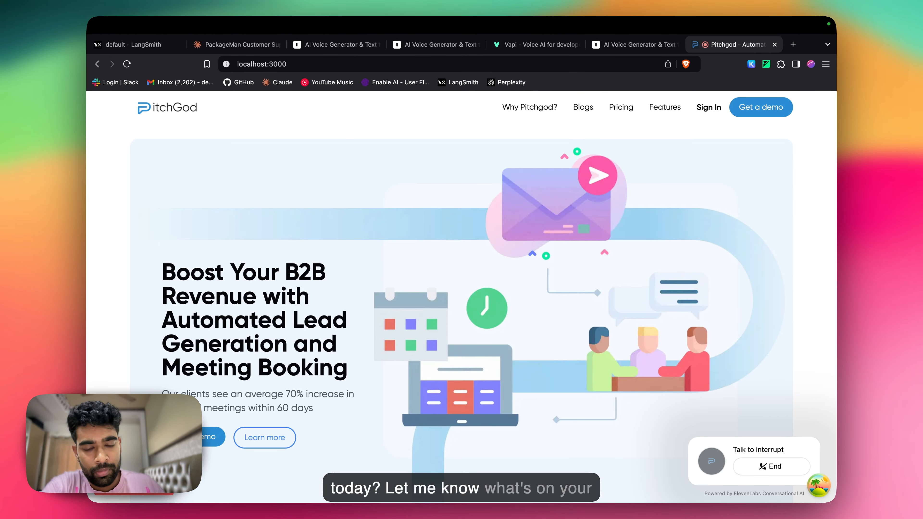
pyautogui.click(771, 466)
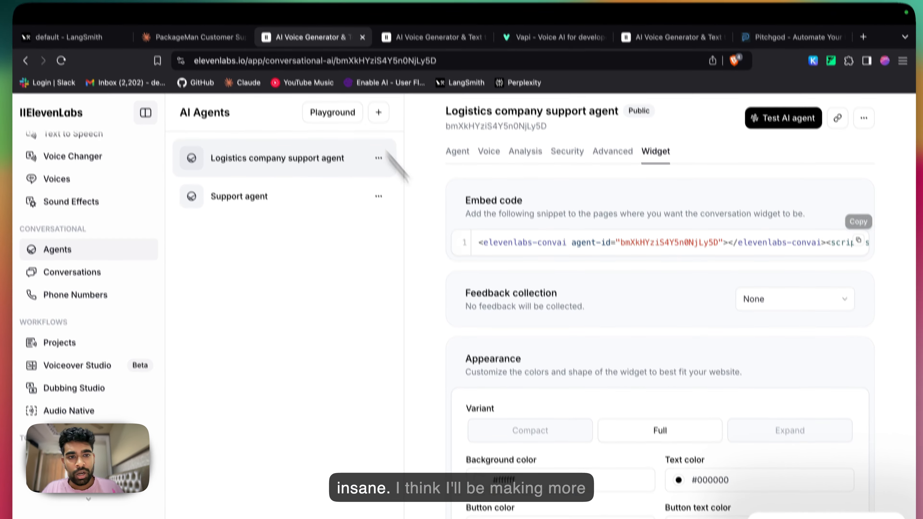
# Step: Review the appearance and avatar options in the logistics agent's widget settings in ElevenLabs
pyautogui.scroll(-10, 546, 316)
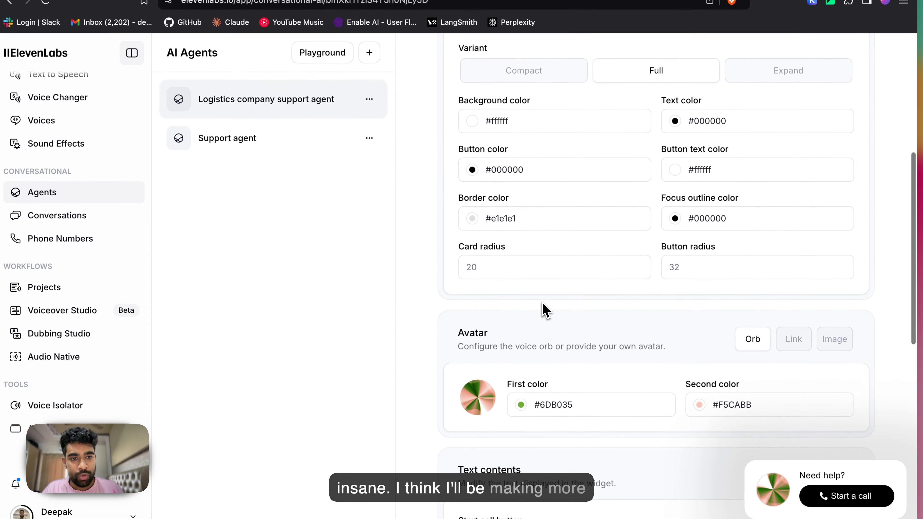
pyautogui.scroll(5, 543, 310)
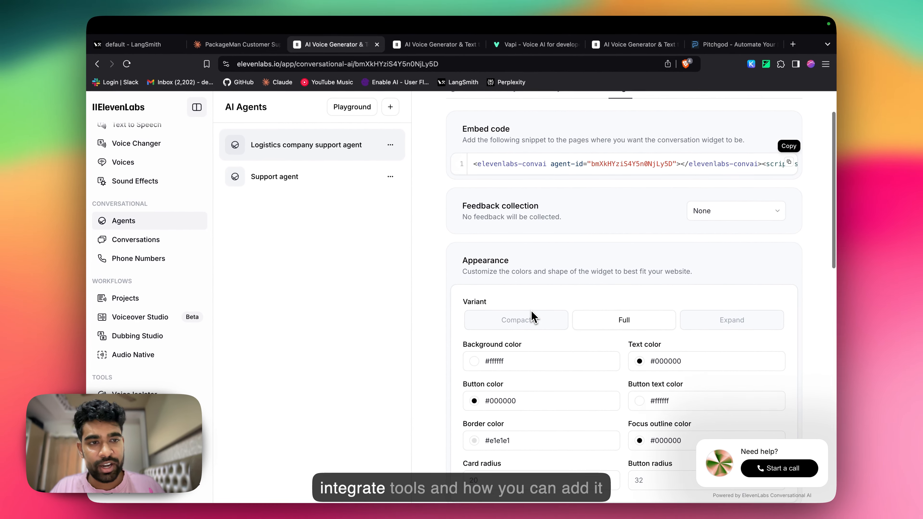
pyautogui.scroll(3, 531, 316)
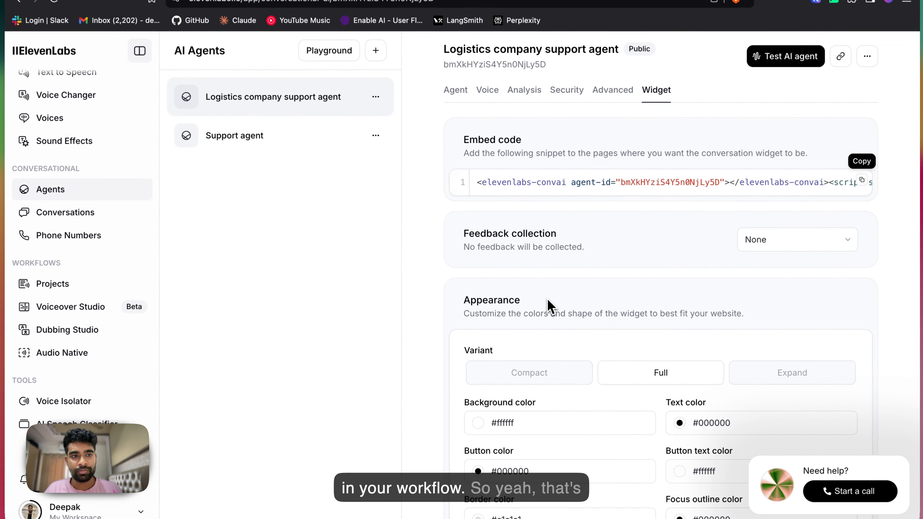